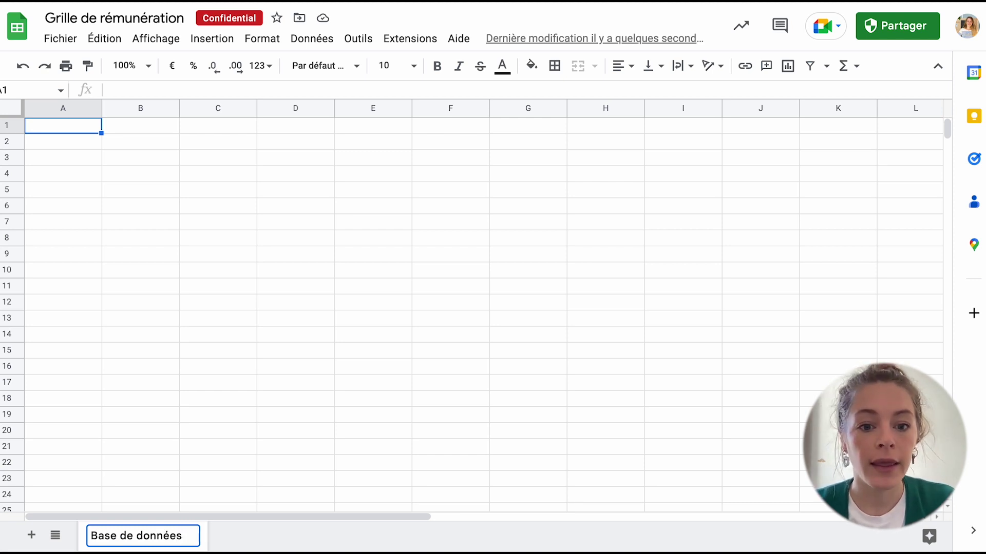
# - Name the first sheet "Base de données" and add a second sheet named "Grille de rémunération"
pyautogui.press('Return')
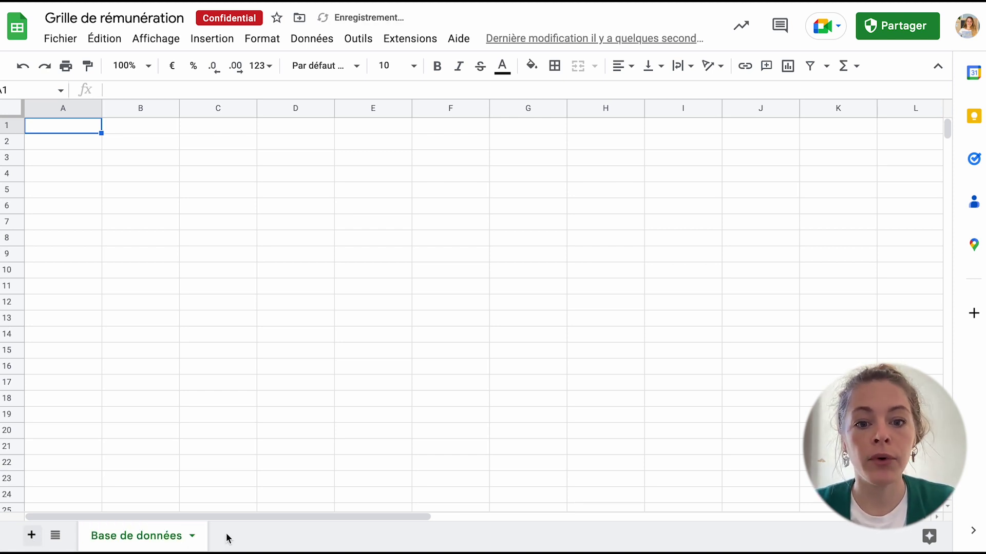
pyautogui.doubleClick(246, 536)
pyautogui.write('Grille de rémunér')
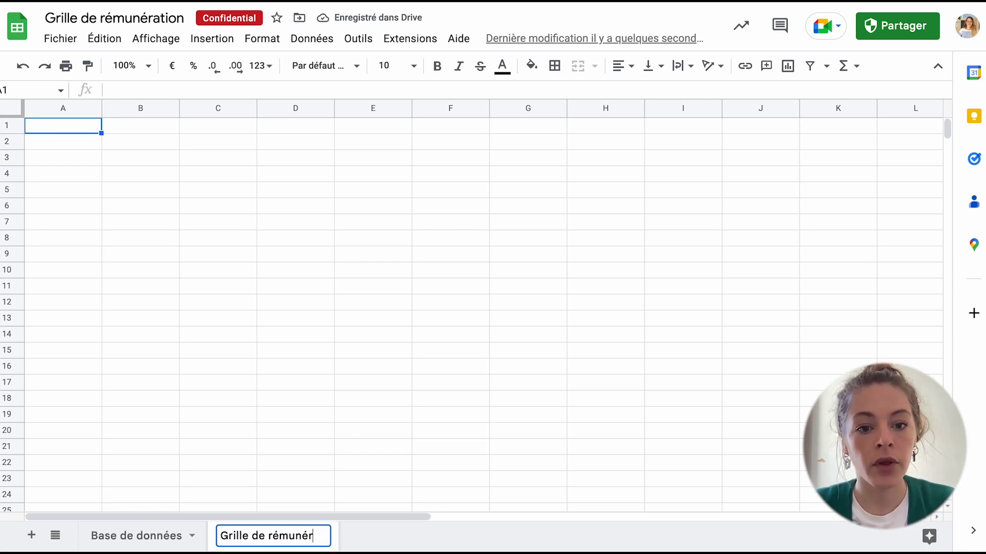
pyautogui.write('ation')
pyautogui.press('Return')
# - On the Base de données sheet, increase the height of row 1 and fill A1:K1 with light magenta
pyautogui.click(123, 549)
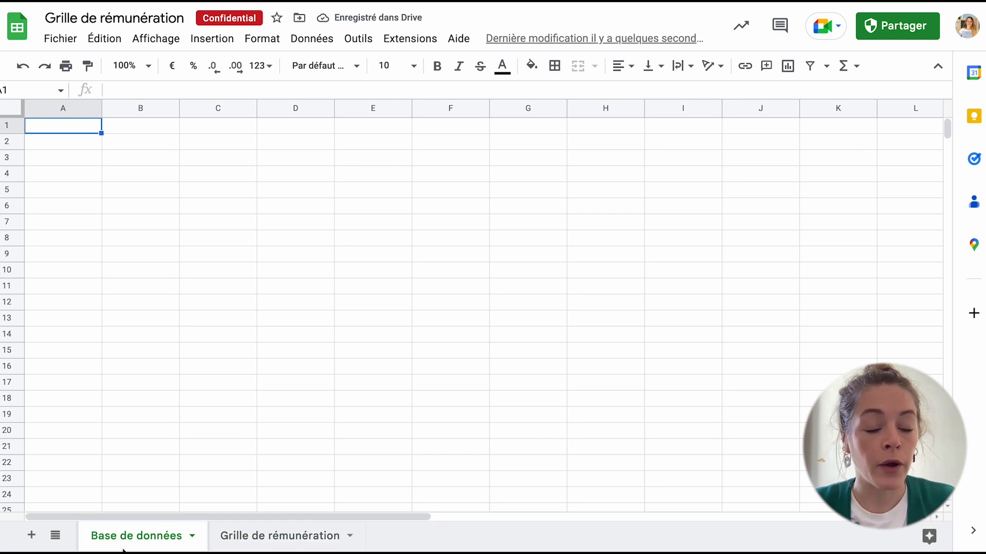
pyautogui.moveTo(11, 133); pyautogui.dragTo(10, 142)
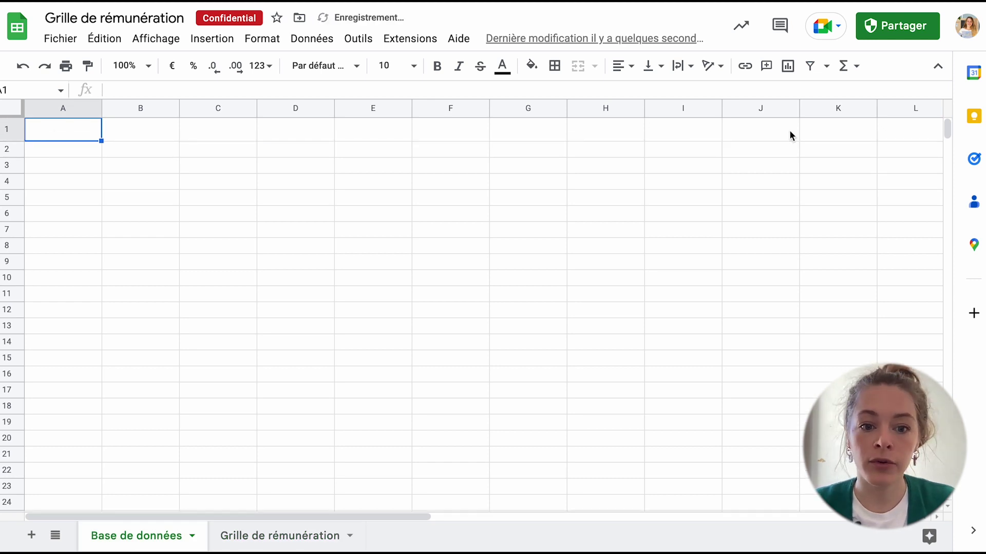
pyautogui.keyDown('shift'); pyautogui.click(822, 130); pyautogui.keyUp('shift')
pyautogui.click(531, 65)
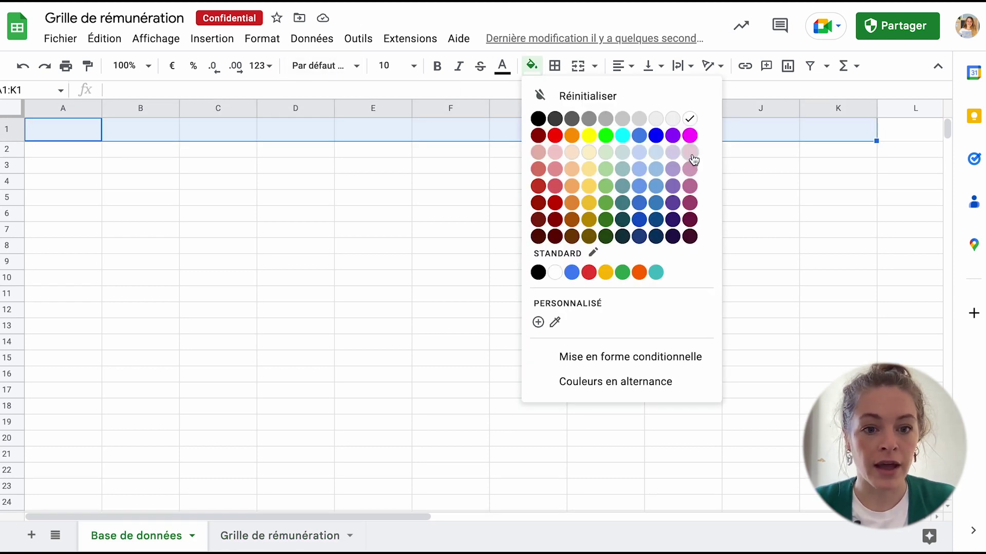
pyautogui.click(690, 154)
# - Enter the column headers Matricule, Nom, Prénom and Sexe in A1:D1
pyautogui.write('Matricule')
pyautogui.press('Return')
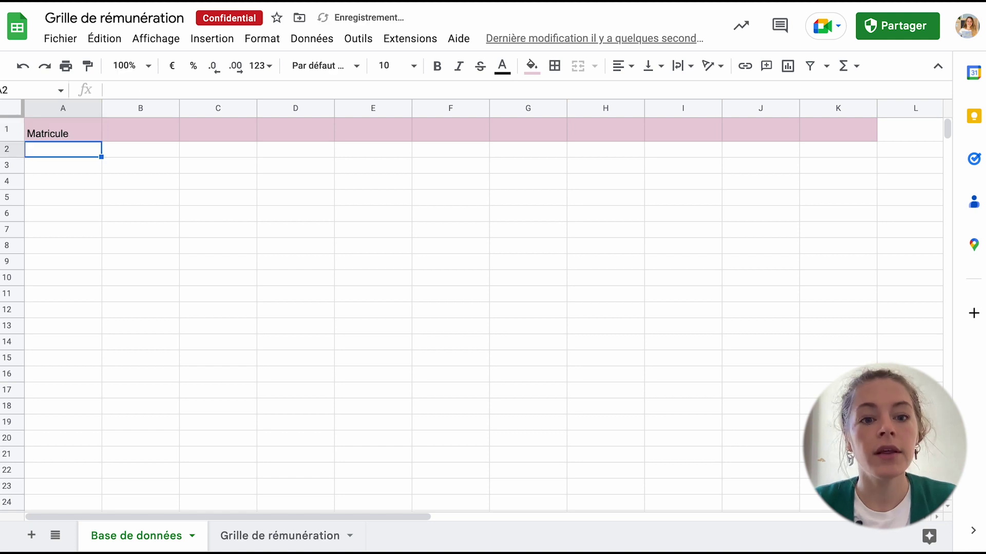
pyautogui.click(144, 136)
pyautogui.write('Nom')
pyautogui.press('Return')
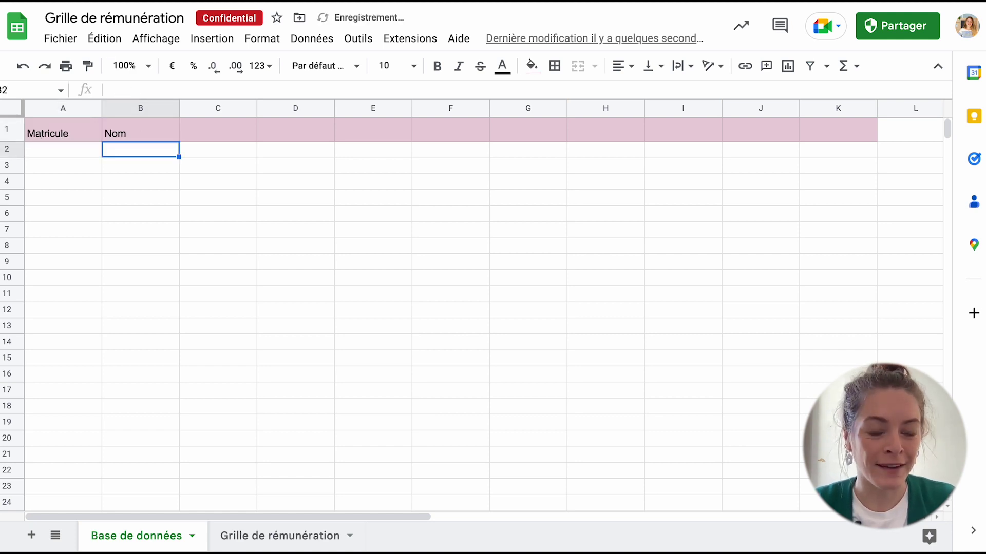
pyautogui.click(218, 132)
pyautogui.write('Prénom')
pyautogui.press('Return')
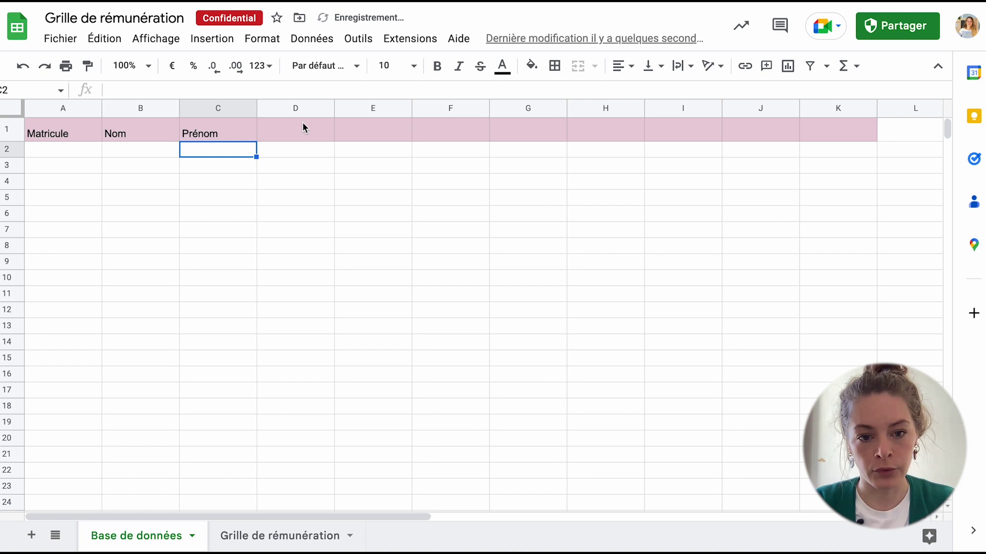
pyautogui.click(308, 131)
pyautogui.write('Sexe')
pyautogui.press('Return')
# - Enter the column headers Type de contrat, Fonction and Niveau in E1:G1
pyautogui.click(385, 135)
pyautogui.write('T')
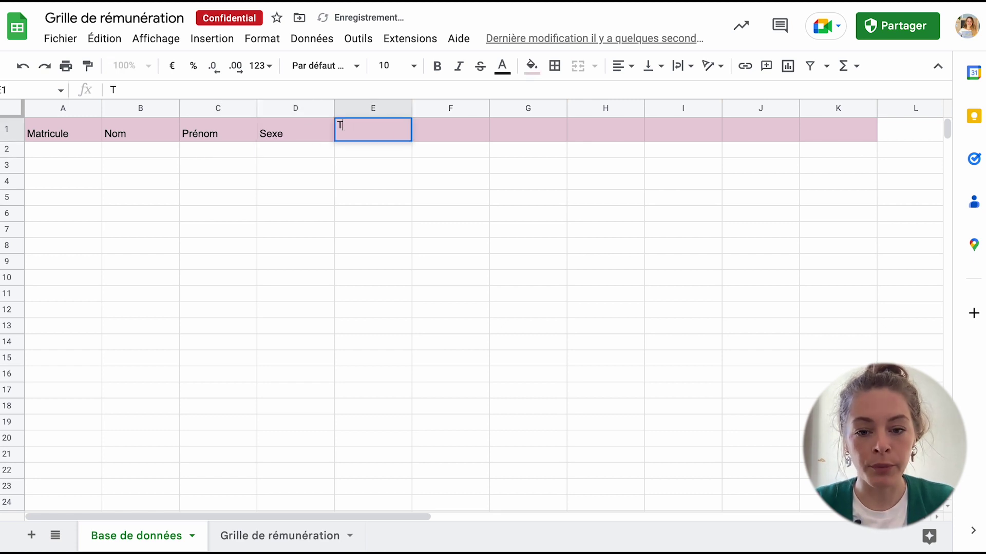
pyautogui.write('ype de contrat')
pyautogui.press('Return')
pyautogui.click(460, 132)
pyautogui.write('Fonction')
pyautogui.press('Return')
pyautogui.click(534, 132)
pyautogui.write('NIveau')
pyautogui.press('BackSpace')
pyautogui.press('BackSpace')
pyautogui.press('BackSpace')
pyautogui.press('BackSpace')
pyautogui.press('BackSpace')
pyautogui.write('iveau')
pyautogui.press('Return')
# - Enter the column headers Département, Site, Salaire brut annuel and Date embauche in H1:K1
pyautogui.click(602, 130)
pyautogui.write('Département')
pyautogui.press('Return')
pyautogui.click(678, 134)
pyautogui.write('Site')
pyautogui.click(761, 132)
pyautogui.write('Salaire')
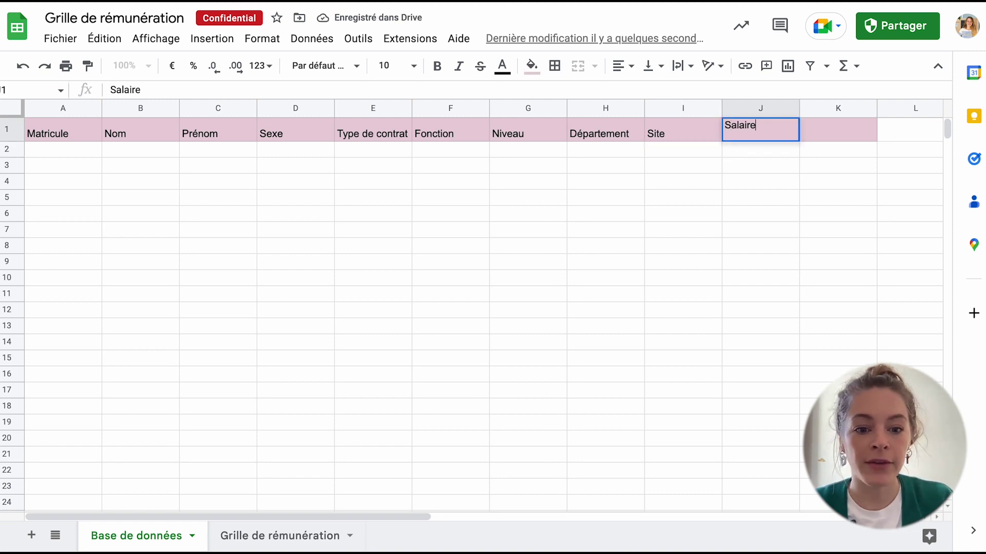
pyautogui.press('Return')
pyautogui.click(834, 133)
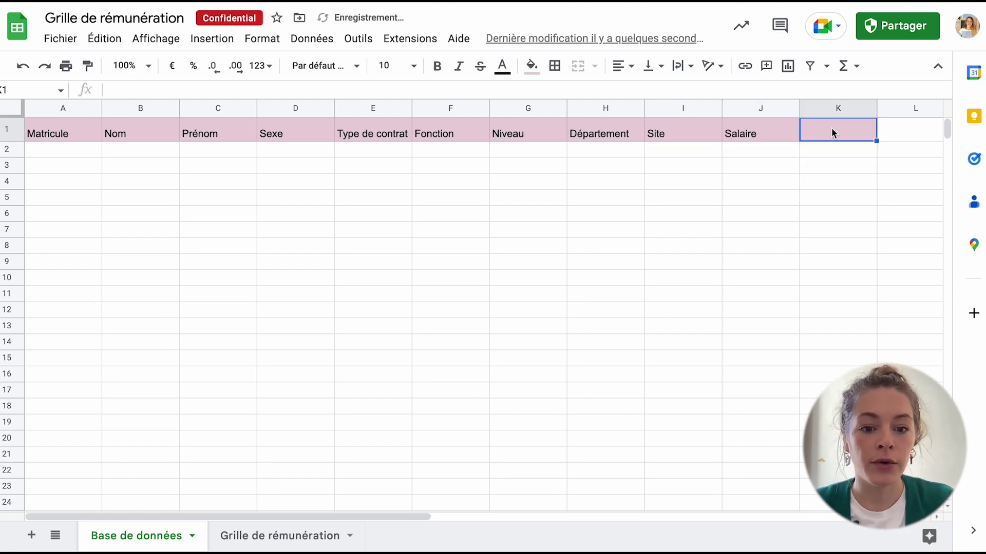
pyautogui.click(774, 132)
pyautogui.doubleClick(774, 132)
pyautogui.write('brut annuel')
pyautogui.click(850, 127)
pyautogui.write('Date embauche')
pyautogui.press('Return')
# - Centre the header row horizontally and vertically in bold, and widen columns J and E to fit their headers
pyautogui.click(726, 107)
pyautogui.moveTo(799, 110); pyautogui.dragTo(811, 110)
pyautogui.click(7, 128)
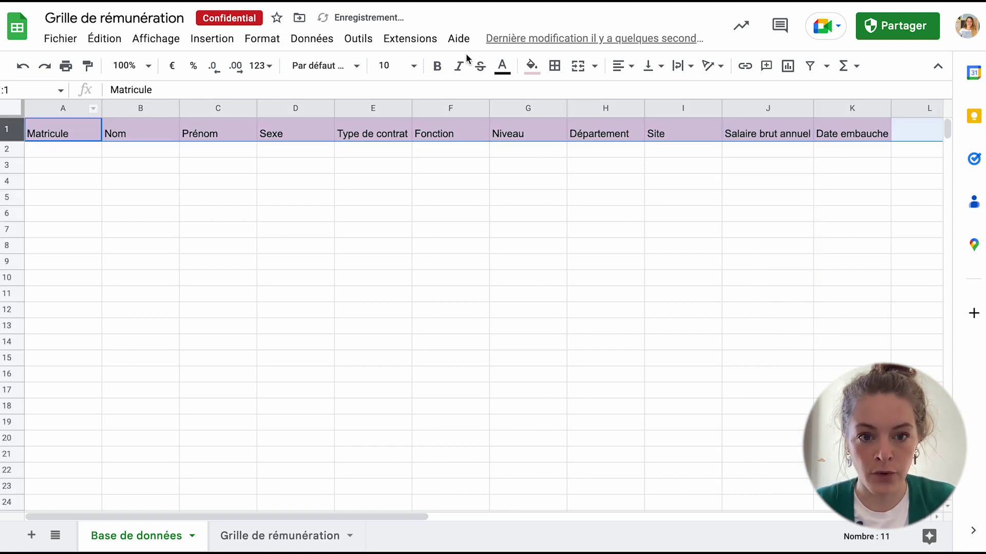
pyautogui.click(652, 66)
pyautogui.click(670, 92)
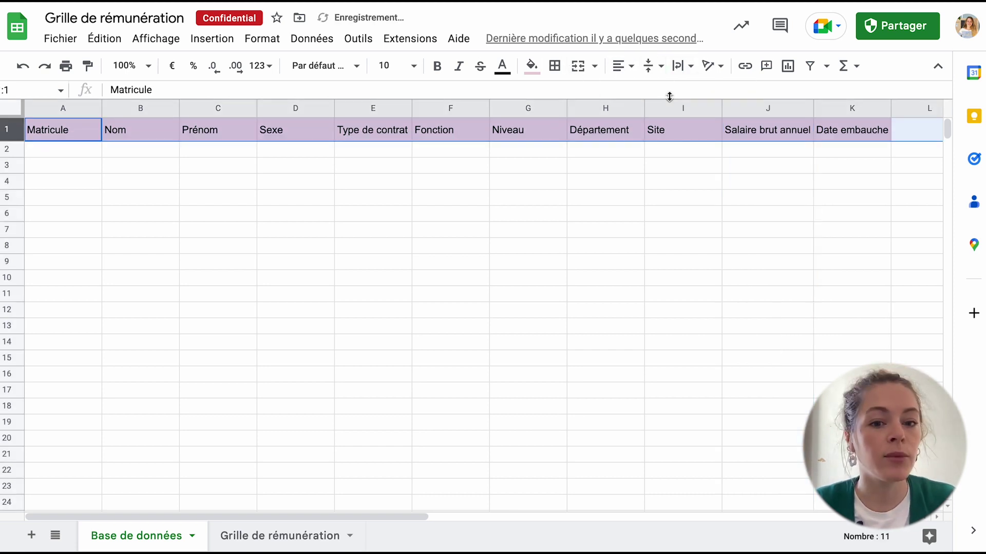
pyautogui.click(623, 66)
pyautogui.click(638, 93)
pyautogui.click(437, 68)
pyautogui.click(440, 178)
pyautogui.moveTo(412, 108); pyautogui.dragTo(420, 107)
pyautogui.click(328, 195)
# - On the Grille de rémunération sheet, increase the height of row 1 and fill A1:C1 with light purple
pyautogui.click(280, 535)
pyautogui.moveTo(6, 134); pyautogui.dragTo(7, 145)
pyautogui.keyDown('shift'); pyautogui.click(192, 138); pyautogui.keyUp('shift')
pyautogui.click(531, 65)
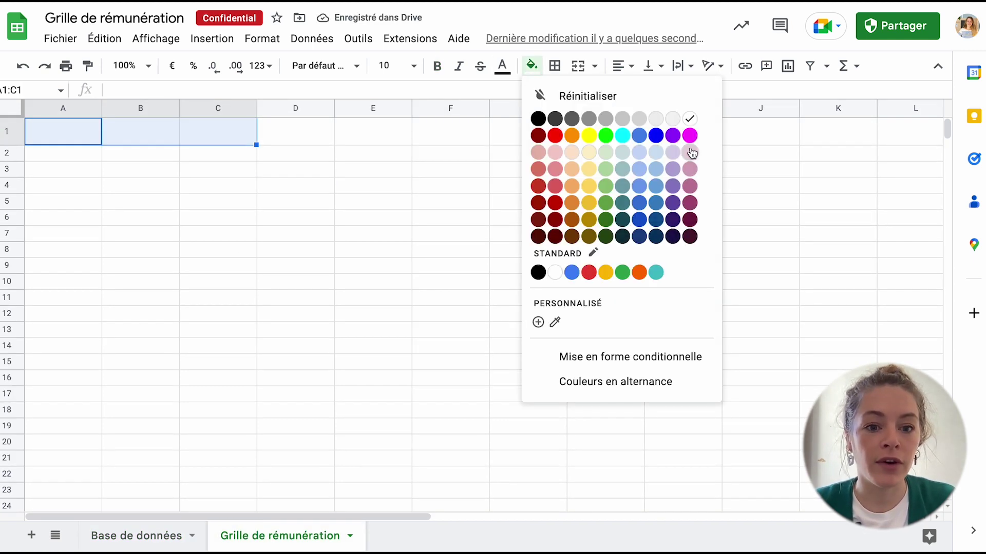
pyautogui.click(672, 152)
# - Enter the headers Intitulé poste, Niveau and Salaire brut annuel in A1:C1, and widen column C to fit
pyautogui.click(93, 137)
pyautogui.write('Intitulé poste')
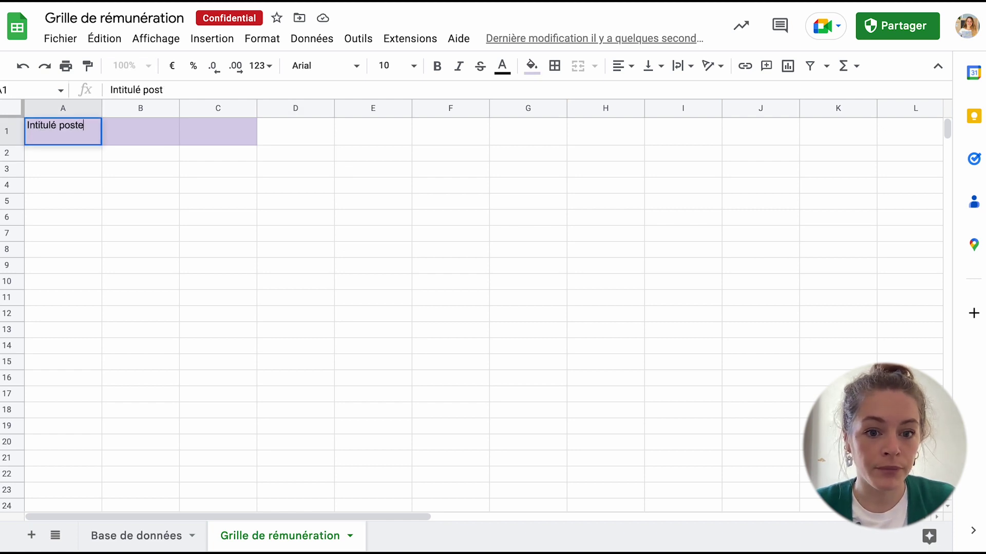
pyautogui.click(139, 137)
pyautogui.write('Niveau')
pyautogui.press('Return')
pyautogui.click(226, 136)
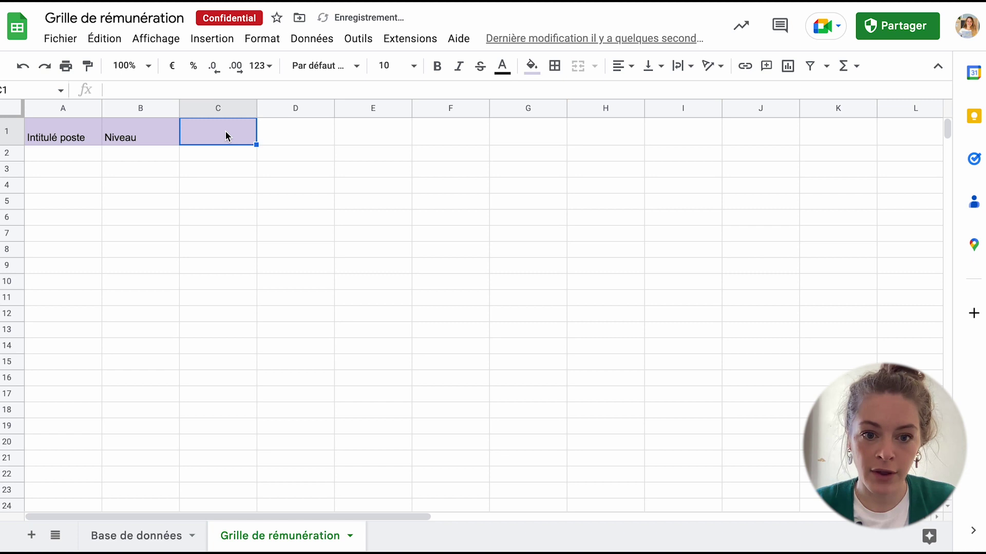
pyautogui.write('Salaire brut annuel')
pyautogui.press('Return')
pyautogui.moveTo(257, 109); pyautogui.dragTo(281, 109)
# - Centre the pay grid's header row horizontally and vertically in bold, and widen column A for the job titles
pyautogui.click(6, 131)
pyautogui.click(623, 65)
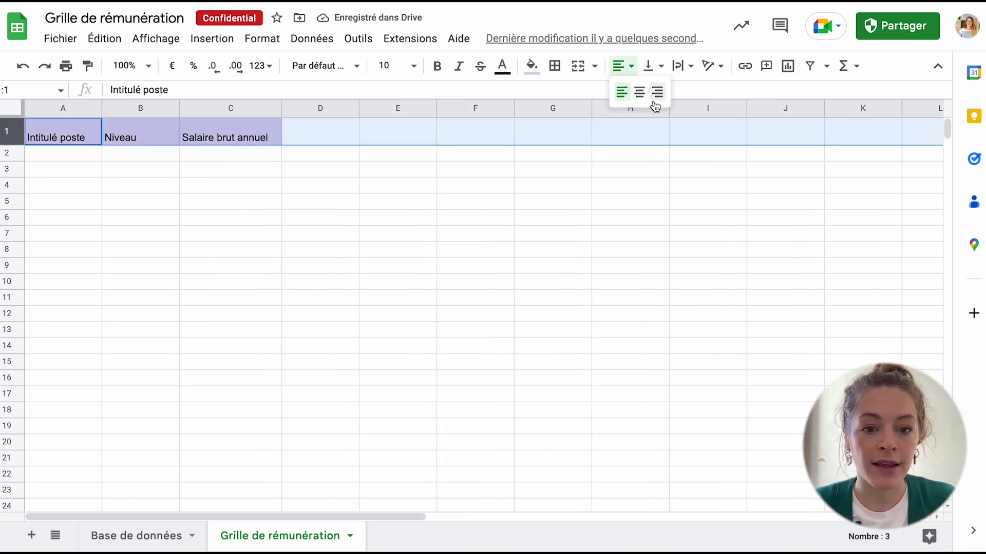
pyautogui.click(639, 92)
pyautogui.click(652, 65)
pyautogui.click(669, 93)
pyautogui.click(437, 67)
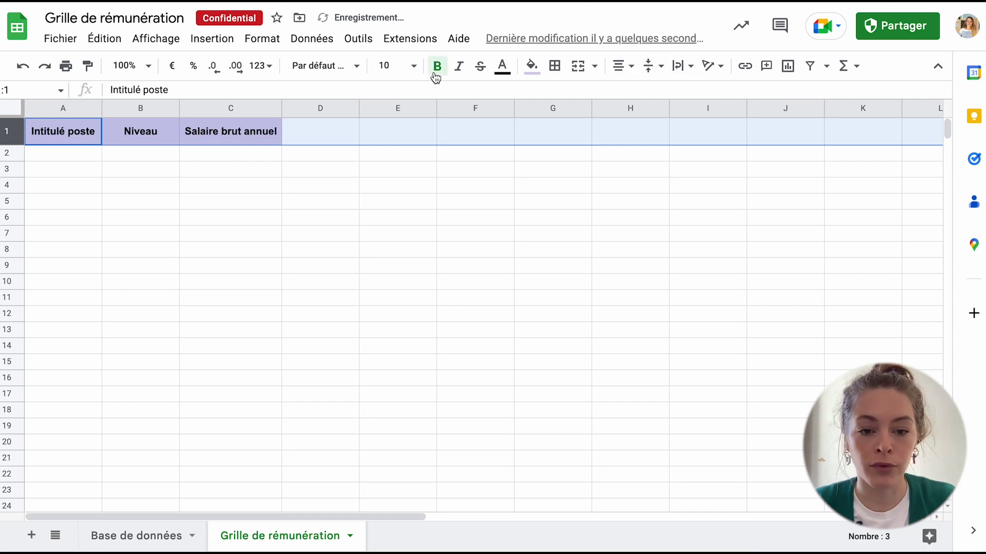
pyautogui.click(318, 185)
pyautogui.moveTo(102, 108); pyautogui.dragTo(148, 108)
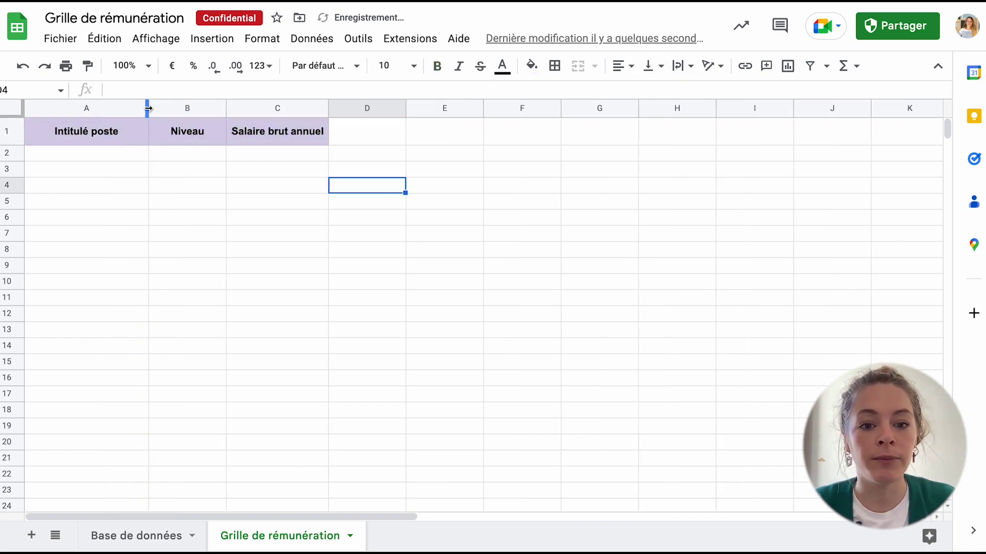
pyautogui.click(358, 205)
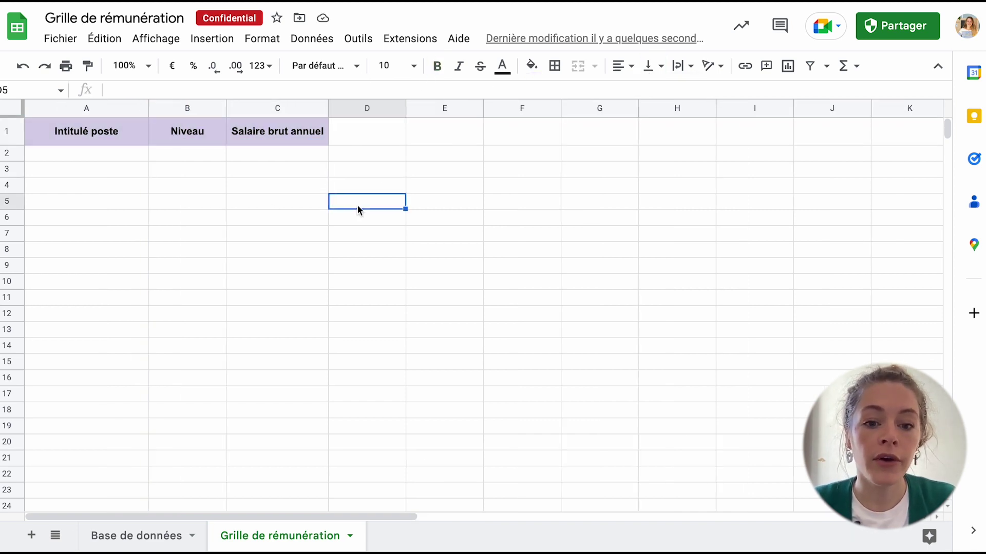
# - Enter "Finance et administratif" in A2 and fill it down to A5
pyautogui.click(125, 154)
pyautogui.write('Finance ert')
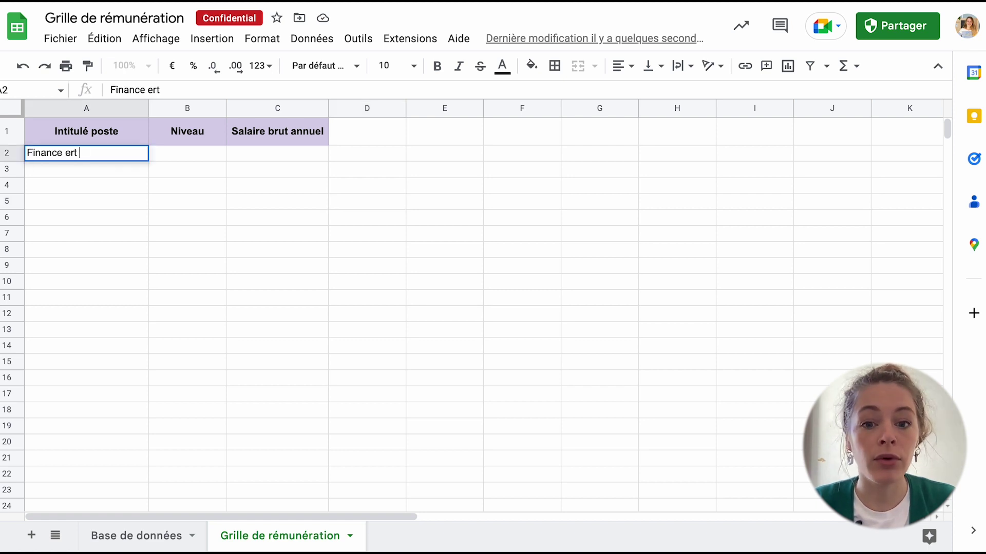
pyautogui.press('BackSpace')
pyautogui.press('BackSpace')
pyautogui.write('t adm')
pyautogui.write('f')
pyautogui.press('Return')
pyautogui.click(127, 155)
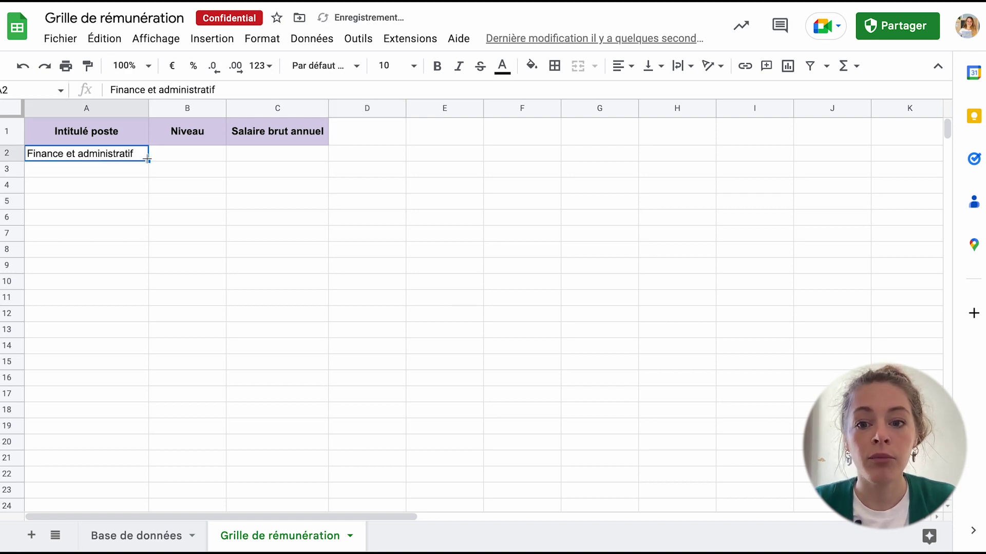
pyautogui.moveTo(148, 161); pyautogui.dragTo(142, 203)
# - Fill A6:A9 with "Directeur financier" and A10:A13 with "Chargé RH"
pyautogui.click(128, 219)
pyautogui.write('Directeur financ')
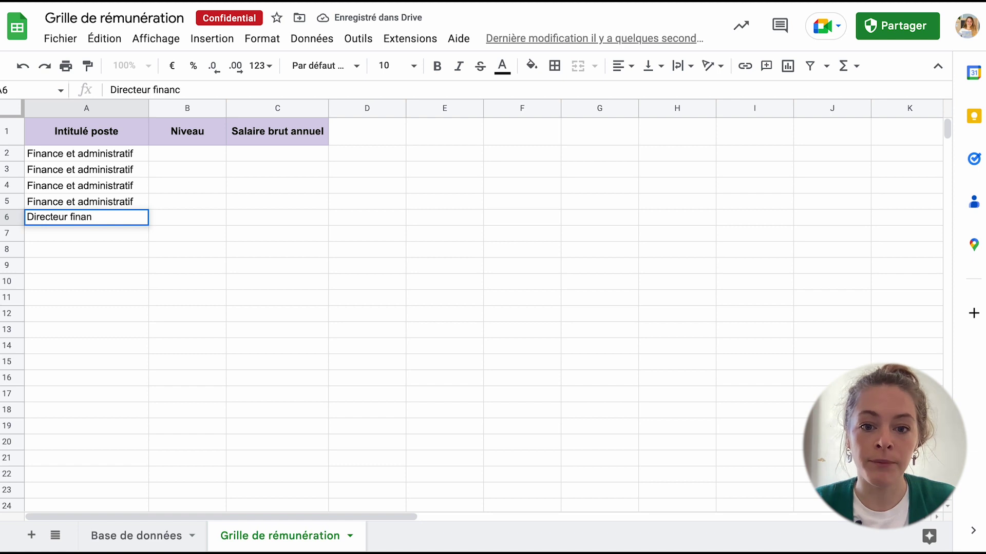
pyautogui.write('ier')
pyautogui.press('Return')
pyautogui.click(146, 223)
pyautogui.click(126, 285)
pyautogui.moveTo(142, 263); pyautogui.dragTo(143, 462)
pyautogui.write('Chargé')
pyautogui.press('Return')
pyautogui.click(145, 286)
# - Fill A14:A17 with "Responsable RH" and A18:A21 with "Directeur RH"
pyautogui.click(127, 351)
pyautogui.write('Responsable RTH')
pyautogui.press('Left')
pyautogui.press('BackSpace')
pyautogui.press('Return')
pyautogui.click(146, 346)
pyautogui.click(127, 410)
pyautogui.write('Directeur RH')
pyautogui.press('Return')
pyautogui.click(146, 410)
# - Complete the job titles in A22:A57 with four rows each of Recruteur, Assistant Communication, Rédacteur, Directeur communication, Informaticien, Ingénieur Informatique, Vendeur terrain, Chef des ventes and Acheteur
pyautogui.click(107, 479)
pyautogui.write('Recruteur Recruteur Recruteur Recruteur Assistant Communication Assistant Communication Assistant Communication Assistant Communication Rédacteur Rédacteur Rédacteur Rédacteur Directeur communication Directeur communication Directeur communication Directeur communication Informaticien Informaticien Informaticien Informaticien Ingénieur Informatique Ingénieur Informatique Ingénieur Informatique Ingénieur Informatique Vendeur terrain Vendeur terrain Vendeur terrain Vendeur terrain Chef des ventes Chef des ventes Chef des ventes Chef des ventes Acheteur Acheteur Acheteur Acheteur')
pyautogui.scroll(-2, 108, 480)
pyautogui.click(108, 480)
pyautogui.scroll(-7, 108, 480)
# - Enter the levels A, B, C and D in B2:B5 of the Niveau column
pyautogui.scroll(10, 174, 180)
pyautogui.click(179, 153)
pyautogui.write('A')
pyautogui.press('Return')
pyautogui.write('B')
pyautogui.press('Return')
pyautogui.write('C')
pyautogui.press('Return')
pyautogui.write('D')
pyautogui.press('Return')
# - Repeat the A to D level sequence down the Niveau column for every job title, through row 57
pyautogui.moveTo(200, 154); pyautogui.dragTo(190, 255)
pyautogui.scroll(-15, 197, 411)
pyautogui.click(189, 289)
# - Fill the finance job titles in A2:A9 with light yellow
pyautogui.scroll(15, 189, 292)
pyautogui.moveTo(82, 159); pyautogui.dragTo(107, 275)
pyautogui.click(531, 66)
pyautogui.click(587, 149)
# - Fill the HR job titles from Chargé RH through Recruteur, A10:A25, with light blue
pyautogui.click(97, 285)
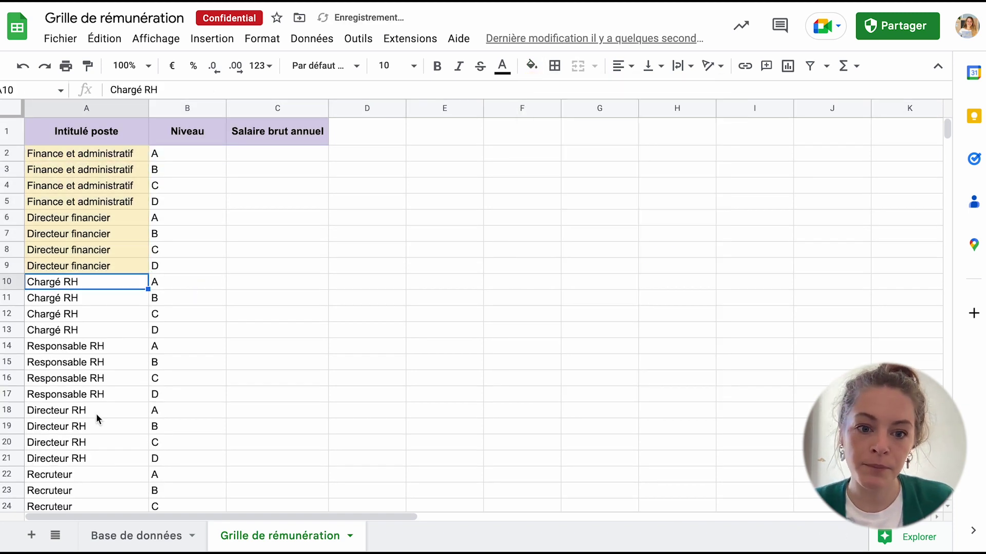
pyautogui.scroll(-3, 97, 438)
pyautogui.keyDown('shift'); pyautogui.click(97, 432); pyautogui.keyUp('shift')
pyautogui.click(531, 65)
pyautogui.click(664, 149)
# - Fill the communication job titles in A26:A37 with light green
pyautogui.scroll(-4, 189, 352)
pyautogui.click(85, 255)
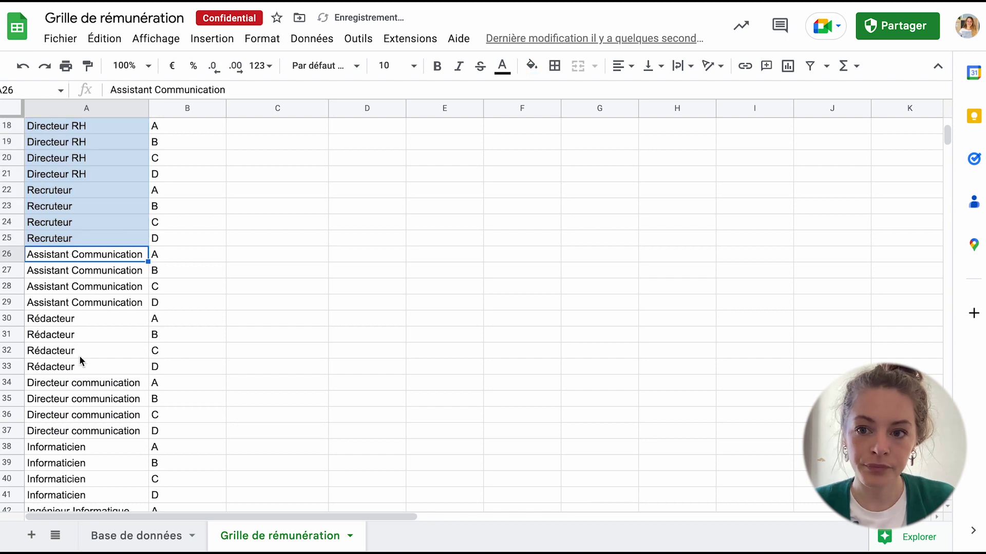
pyautogui.scroll(-2, 83, 359)
pyautogui.keyDown('shift'); pyautogui.click(83, 334); pyautogui.keyUp('shift')
pyautogui.click(531, 66)
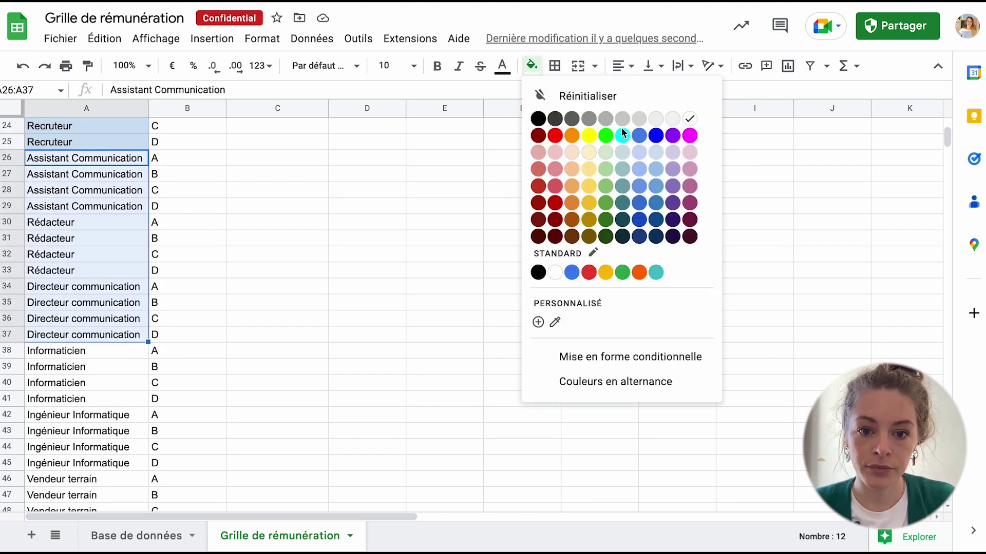
pyautogui.click(606, 150)
# - Fill the IT job titles Informaticien and Ingénieur Informatique, A38:A45, with light red
pyautogui.moveTo(72, 350); pyautogui.dragTo(77, 463)
pyautogui.scroll(-2, 256, 308)
pyautogui.click(531, 65)
pyautogui.click(554, 152)
# - Fill the sales and purchasing job titles from Vendeur terrain through Acheteur, A46:A57, with light orange
pyautogui.click(49, 415)
pyautogui.scroll(-5, 48, 417)
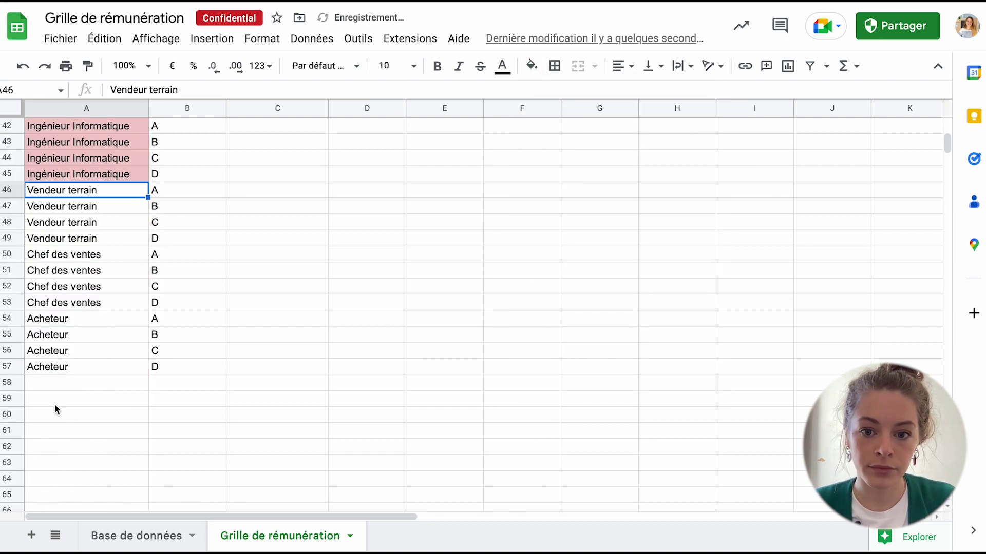
pyautogui.keyDown('shift'); pyautogui.click(77, 366); pyautogui.keyUp('shift')
pyautogui.click(532, 65)
pyautogui.click(572, 153)
pyautogui.click(347, 269)
pyautogui.scroll(10, 348, 271)
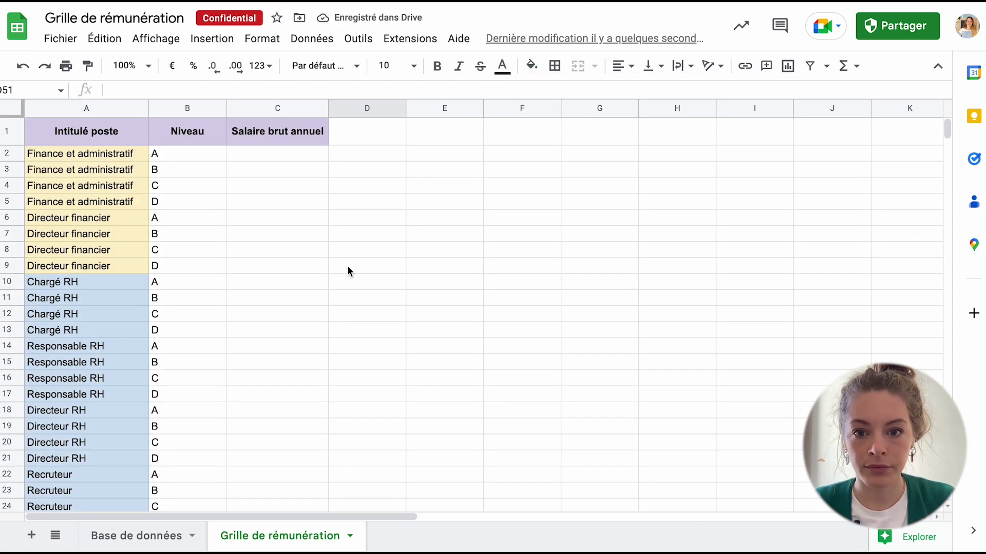
# - Center the contents of the Niveau column horizontally
pyautogui.click(280, 154)
pyautogui.click(187, 107)
pyautogui.click(623, 65)
pyautogui.click(639, 100)
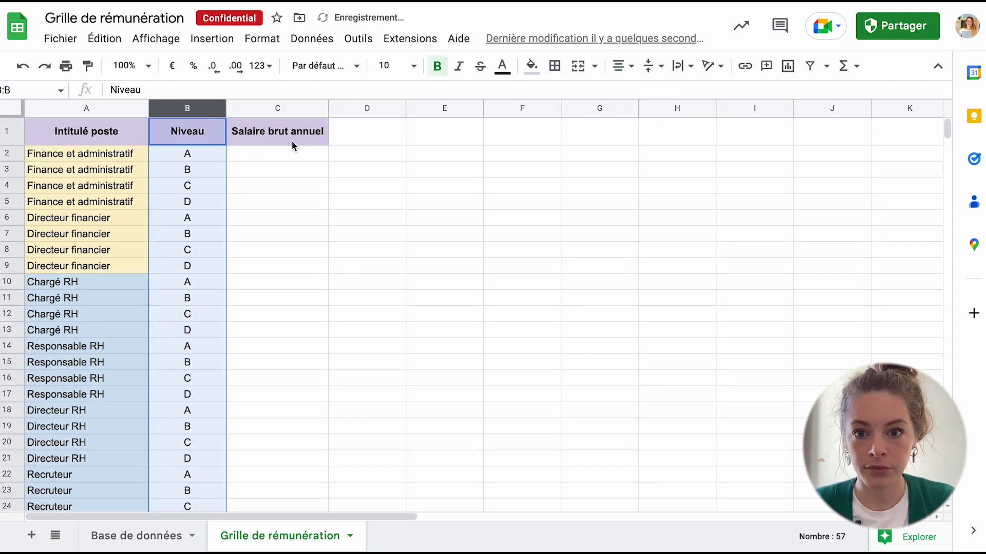
# - Format the Salaire brut annuel cells C2:C57 as rounded currency, Devise (arrondi)
pyautogui.click(283, 154)
pyautogui.click(260, 65)
pyautogui.click(253, 154)
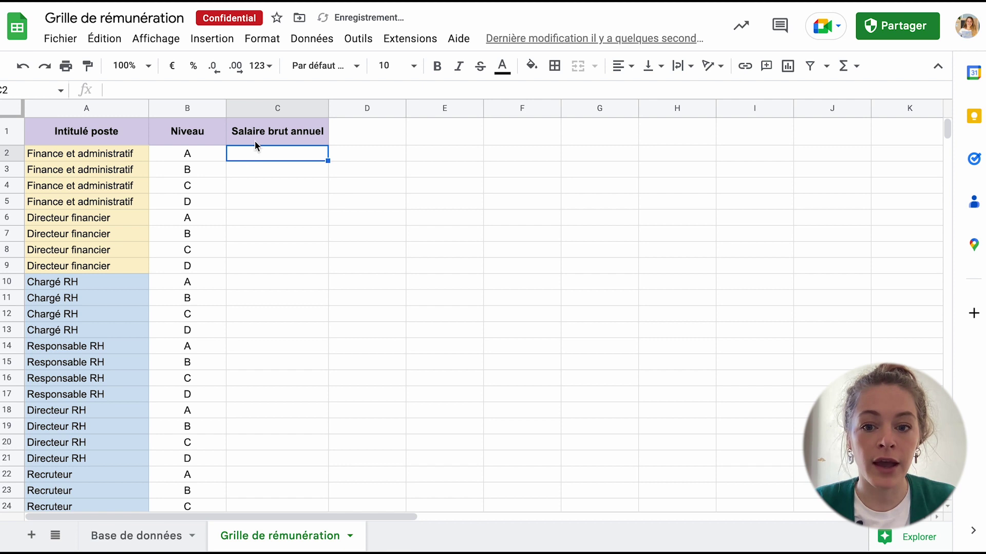
pyautogui.scroll(-10, 260, 207)
pyautogui.scroll(-8, 262, 236)
pyautogui.keyDown('shift'); pyautogui.click(284, 159); pyautogui.keyUp('shift')
pyautogui.click(261, 65)
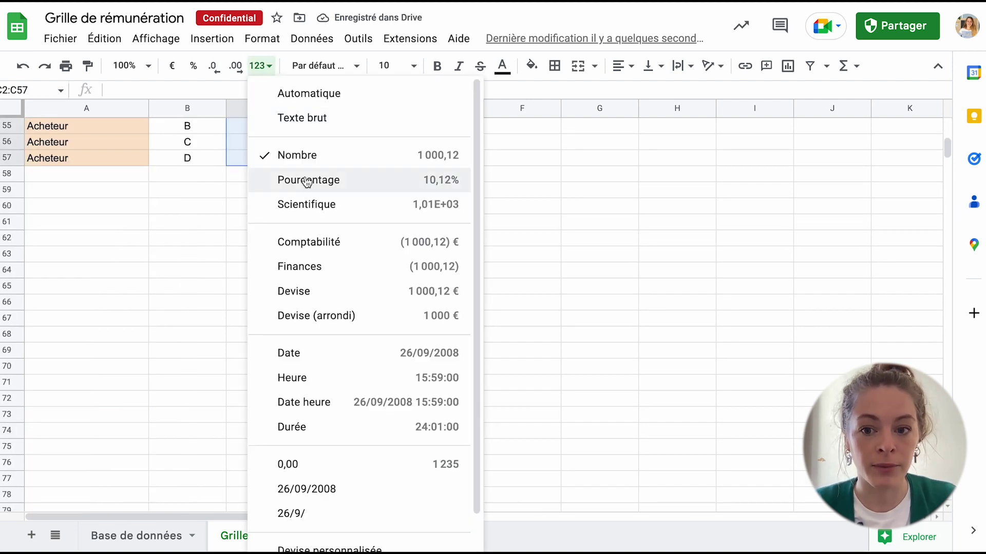
pyautogui.click(332, 314)
# - Enter salaries of 35000, 40000, 45000 and 50000 for Finance et administratif levels A to D in C2:C5
pyautogui.scroll(18, 308, 297)
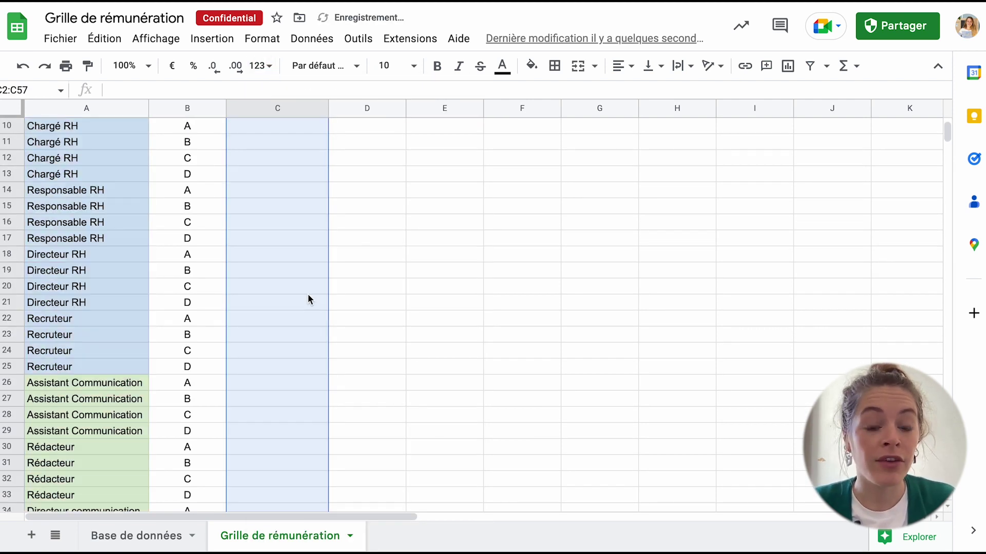
pyautogui.click(281, 157)
pyautogui.write('35000')
pyautogui.press('Return')
pyautogui.press('Up')
pyautogui.click(297, 174)
pyautogui.write('40 000')
pyautogui.press('Return')
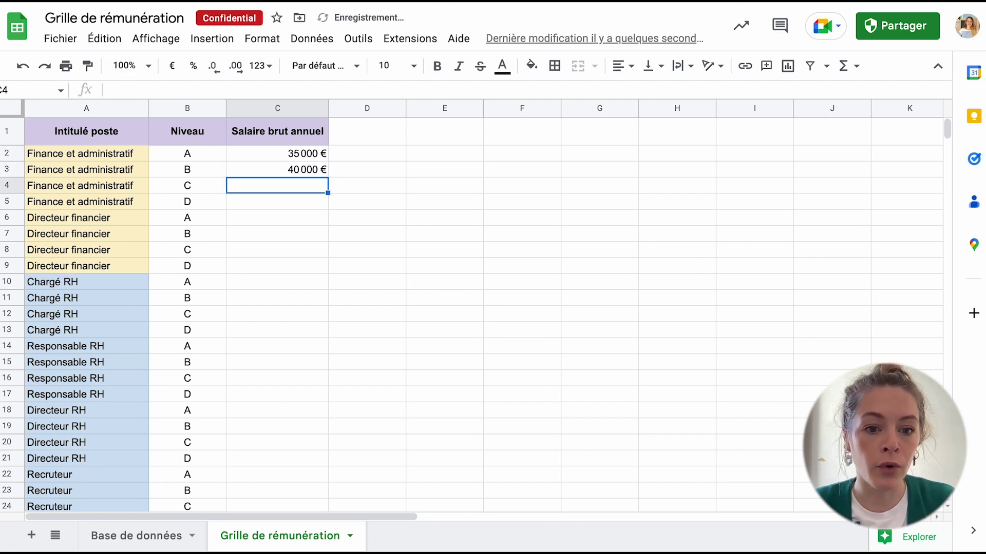
pyautogui.write('45000')
pyautogui.press('Return')
pyautogui.click(315, 184)
pyautogui.click(308, 202)
pyautogui.write('5')
pyautogui.press('Return')
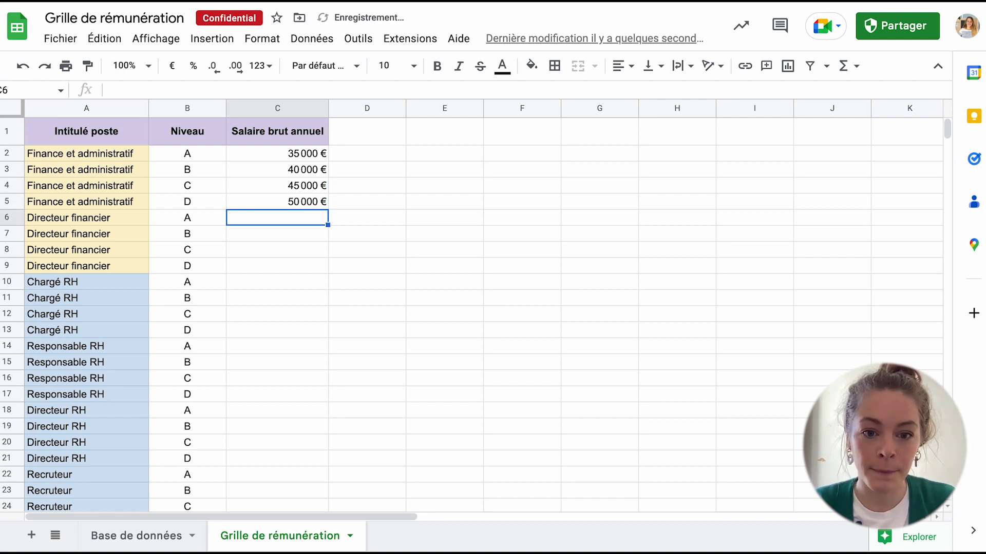
# - Fill in the remaining salaries from C6 down, with 52000, 57000, 62000 and 67000 for Directeur financier levels A to D
pyautogui.hotkey('ctrl', 'v')
pyautogui.click(308, 250)
pyautogui.scroll(-1, 311, 267)
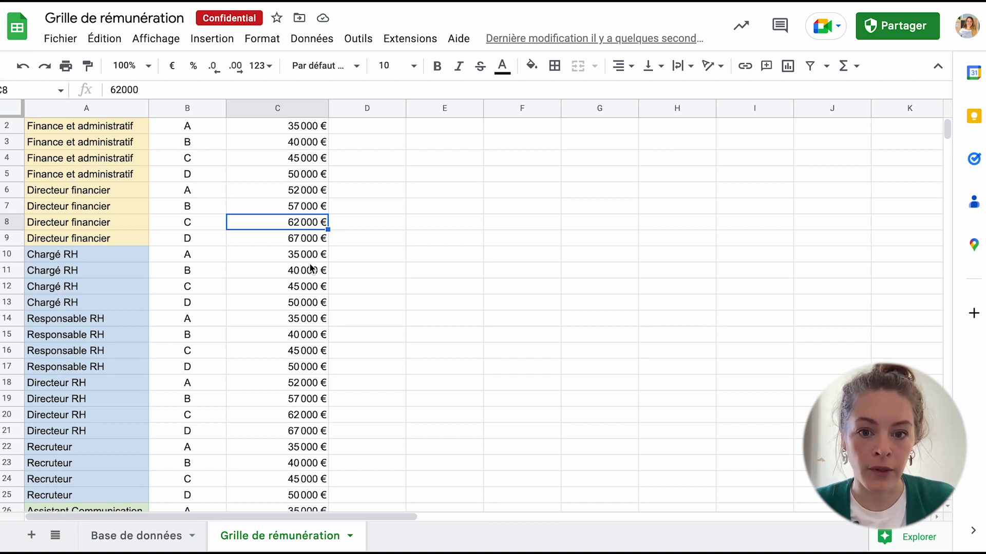
# - On the Base de données sheet, number the Matricule column from 1 to 16 in A2:A17
pyautogui.click(132, 535)
pyautogui.click(73, 152)
pyautogui.write('1')
pyautogui.press('Return')
pyautogui.write('2')
pyautogui.press('Return')
pyautogui.write('3')
pyautogui.moveTo(73, 153); pyautogui.dragTo(77, 185)
pyautogui.moveTo(101, 188); pyautogui.dragTo(100, 393)
# - Enter the last names of the first four employees in the Nom column, B2:B5
pyautogui.click(150, 155)
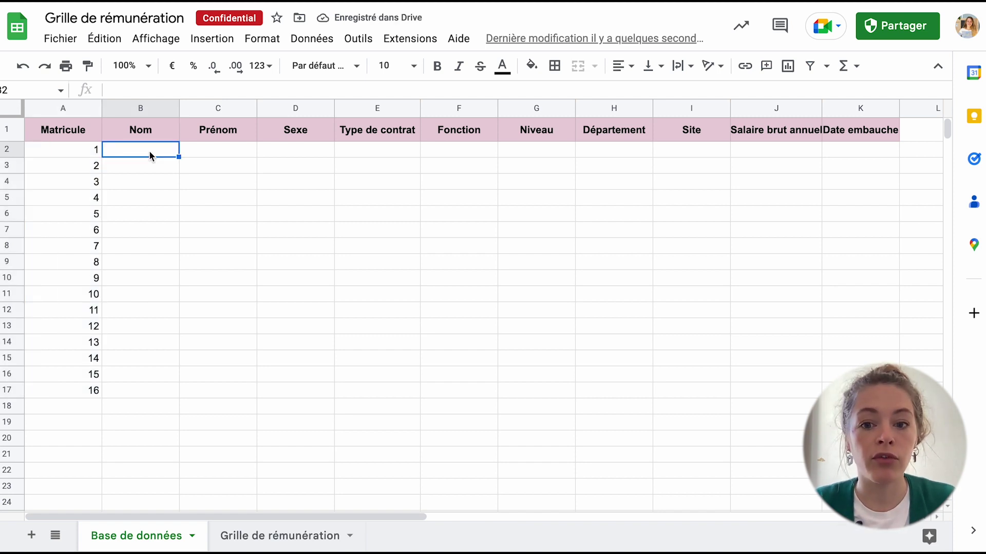
pyautogui.write('Jourdain')
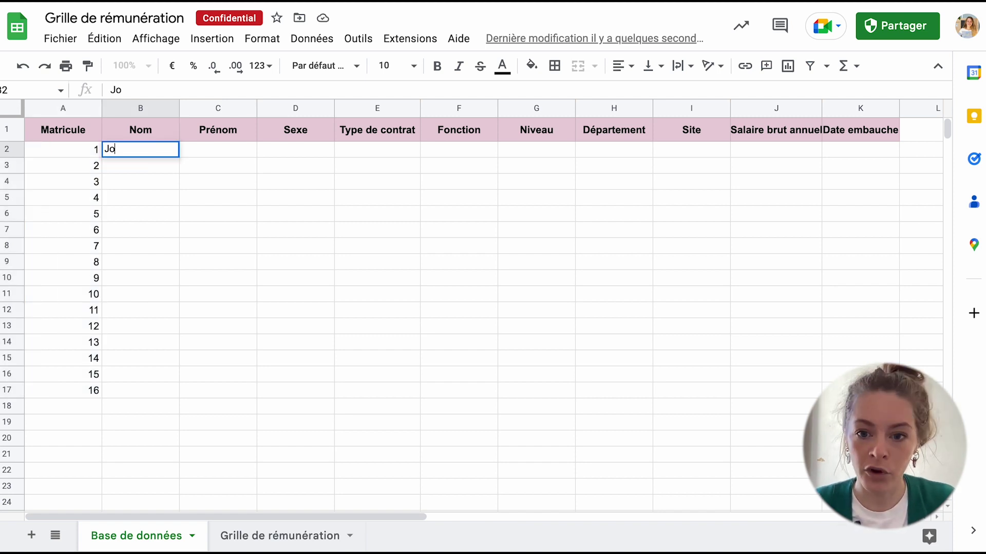
pyautogui.press('Return')
pyautogui.write('Bend')
pyautogui.press('BackSpace')
pyautogui.press('BackSpace')
pyautogui.press('Return')
pyautogui.write('Mernin')
pyautogui.press('Return')
pyautogui.write('Marquet')
pyautogui.press('Return')
# - Enter the first names of the four employees in the Prénom column, C2:C5
pyautogui.click(218, 149)
pyautogui.write('Pa')
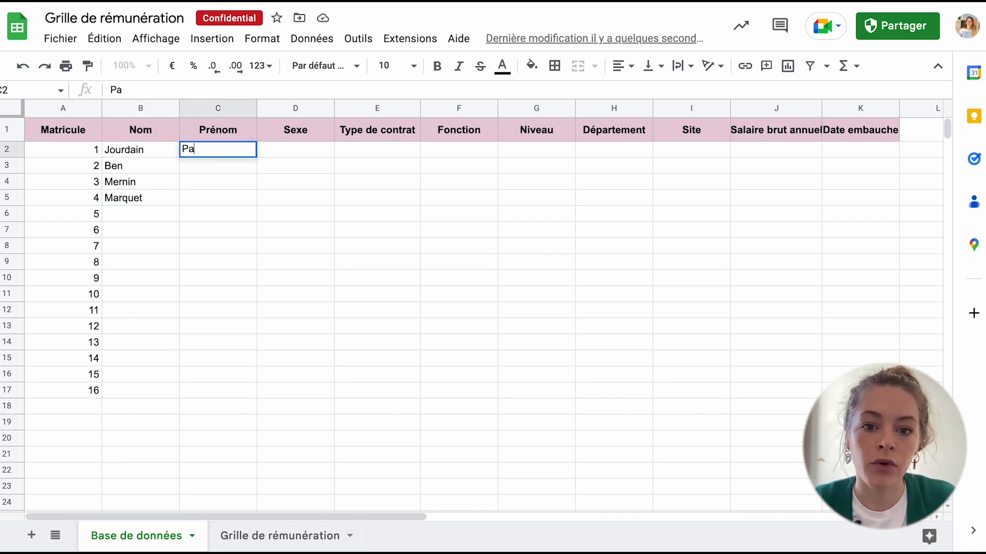
pyautogui.write('scale')
pyautogui.press('BackSpace')
pyautogui.press('Return')
pyautogui.write('Carine')
pyautogui.press('Return')
pyautogui.write('Axel')
pyautogui.press('Return')
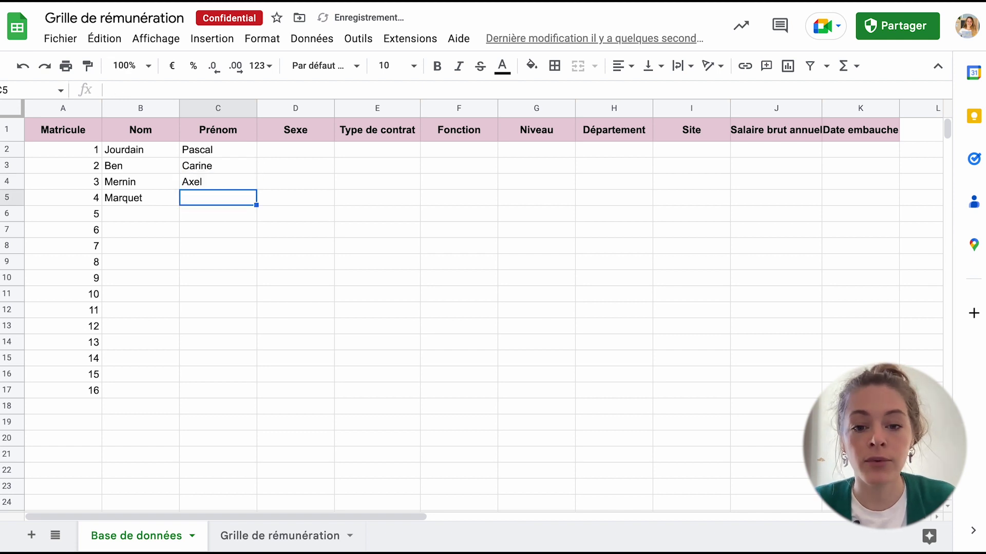
pyautogui.write('Pierre')
pyautogui.press('Return')
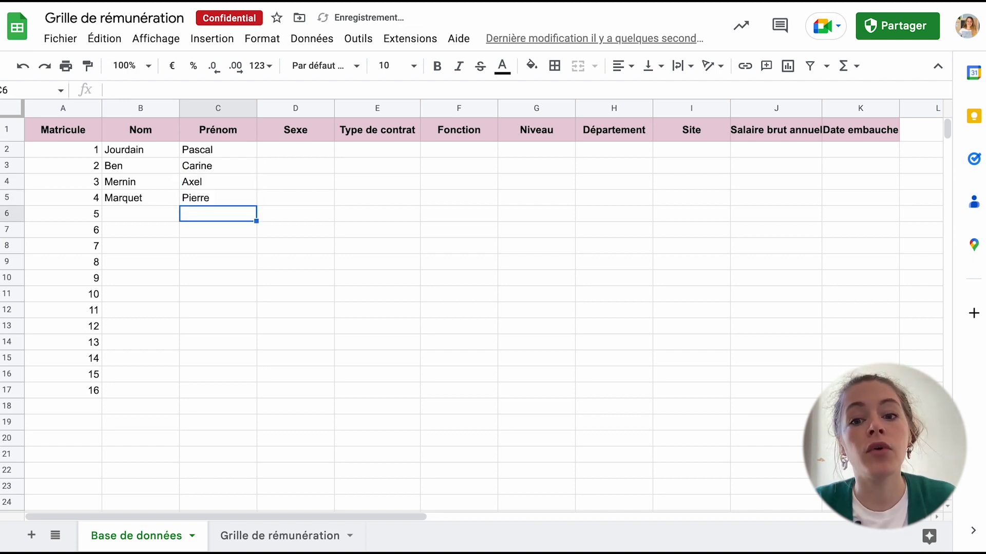
# - Fill the Sexe column for the four employees with Masculin, Féminin, Masculin and Masculin in D2:D5
pyautogui.click(286, 156)
pyautogui.write('Masculin')
pyautogui.press('Return')
pyautogui.write('Féminin')
pyautogui.click(301, 147)
pyautogui.hotkey('ctrl', 'c')
pyautogui.click(306, 184)
pyautogui.hotkey('ctrl', 'v')
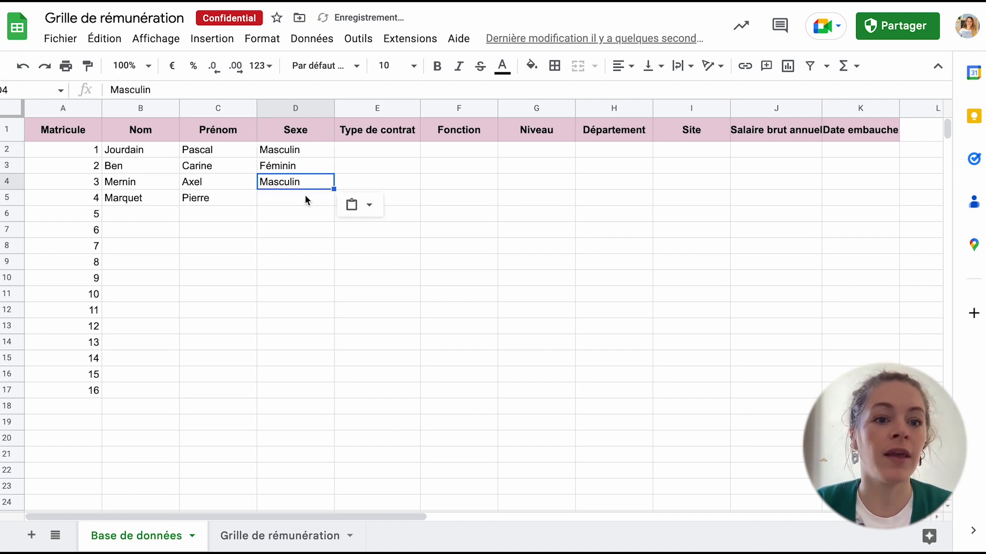
pyautogui.click(306, 198)
pyautogui.hotkey('ctrl', 'v')
# - Enter the contract types CDI, CDD, Alternance and CDI in E2:E5
pyautogui.click(380, 151)
pyautogui.write('CDI')
pyautogui.press('Return')
pyautogui.write('CDD')
pyautogui.press('Return')
pyautogui.write('Alternance')
pyautogui.press('Return')
pyautogui.write('CDI')
pyautogui.press('Return')
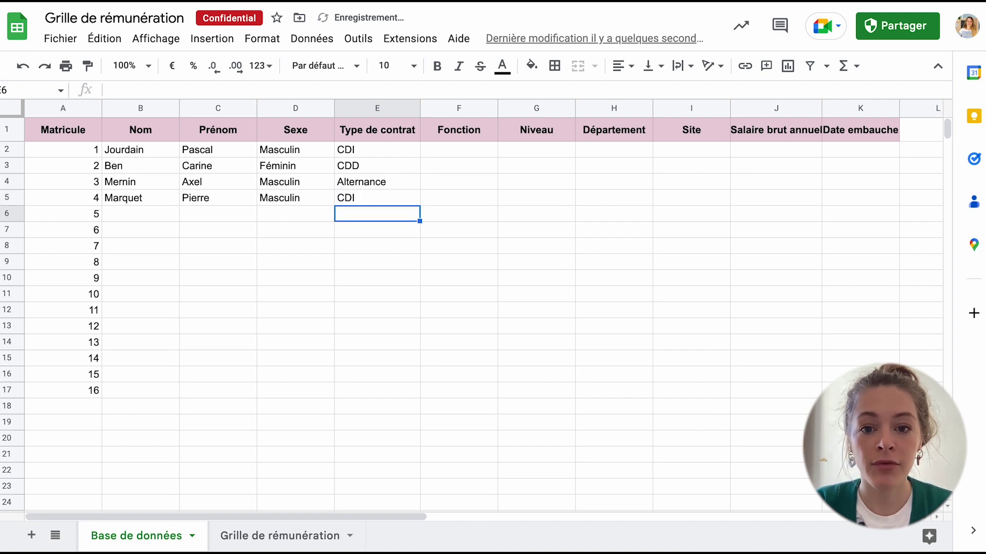
# - Add a dropdown in Fonction cell F2 that takes its options from the range 'Grille de rémunération'!A2:A57
pyautogui.click(476, 149)
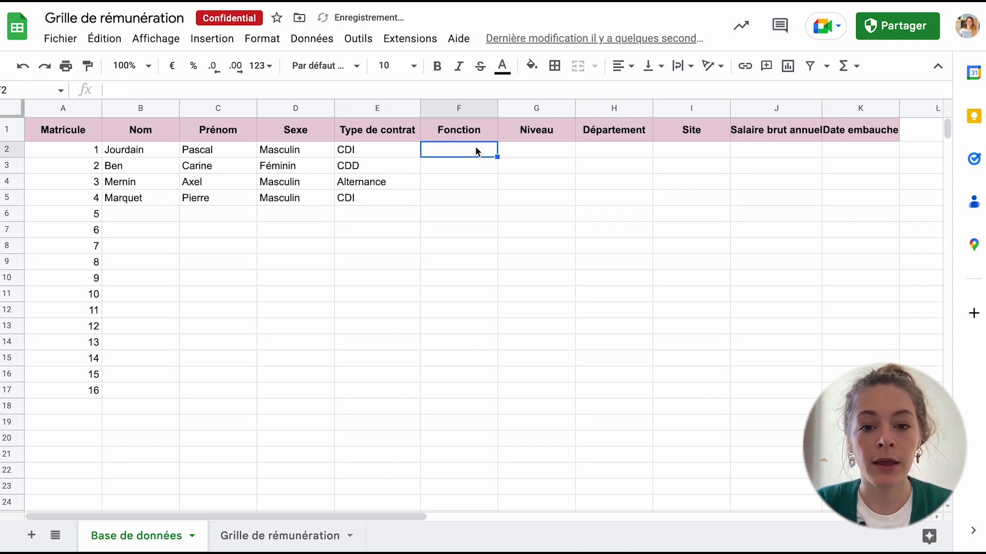
pyautogui.click(216, 45)
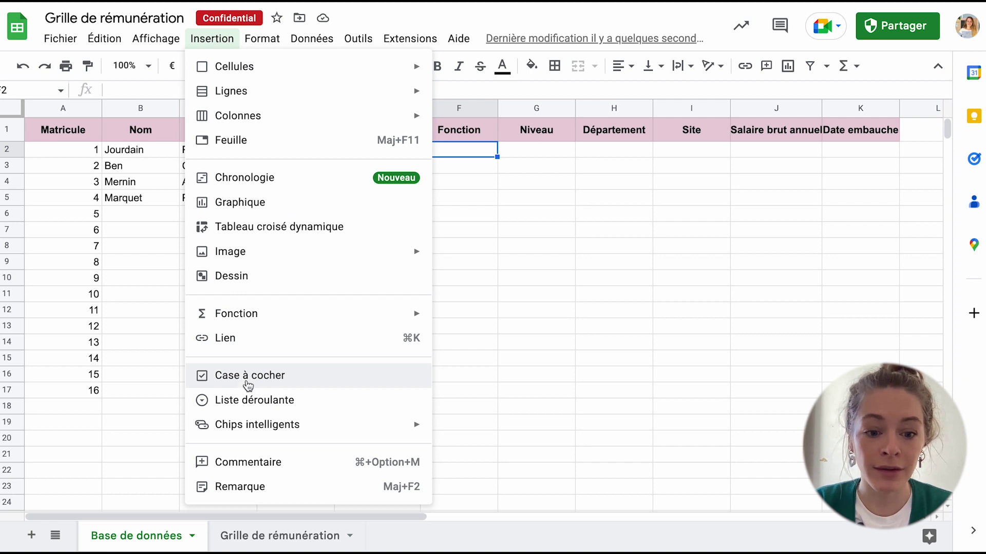
pyautogui.click(250, 400)
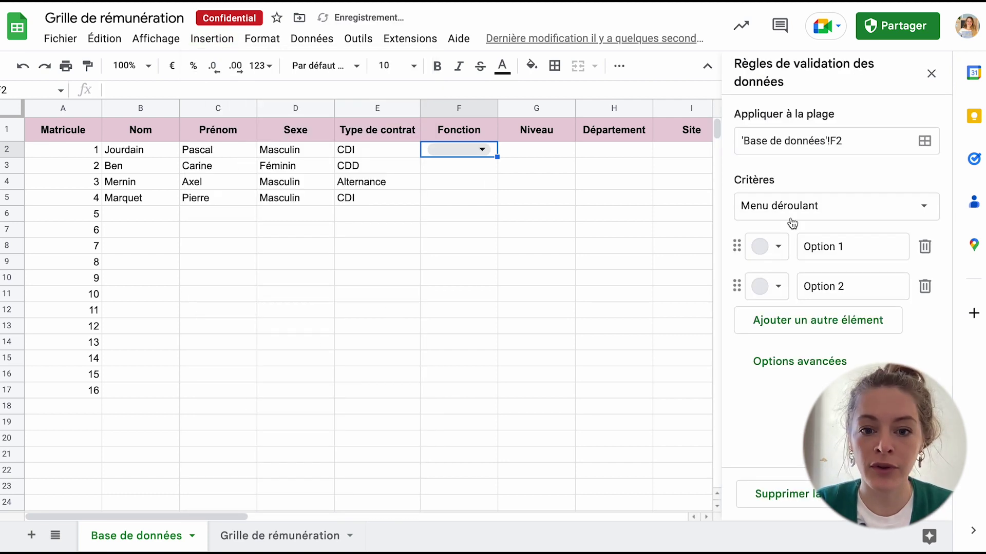
pyautogui.click(919, 203)
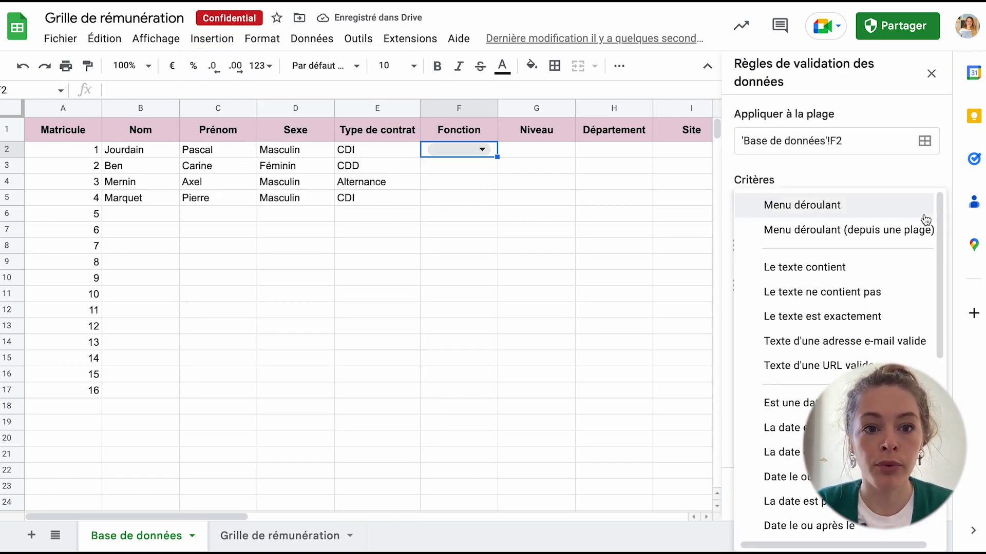
pyautogui.click(832, 232)
pyautogui.click(924, 246)
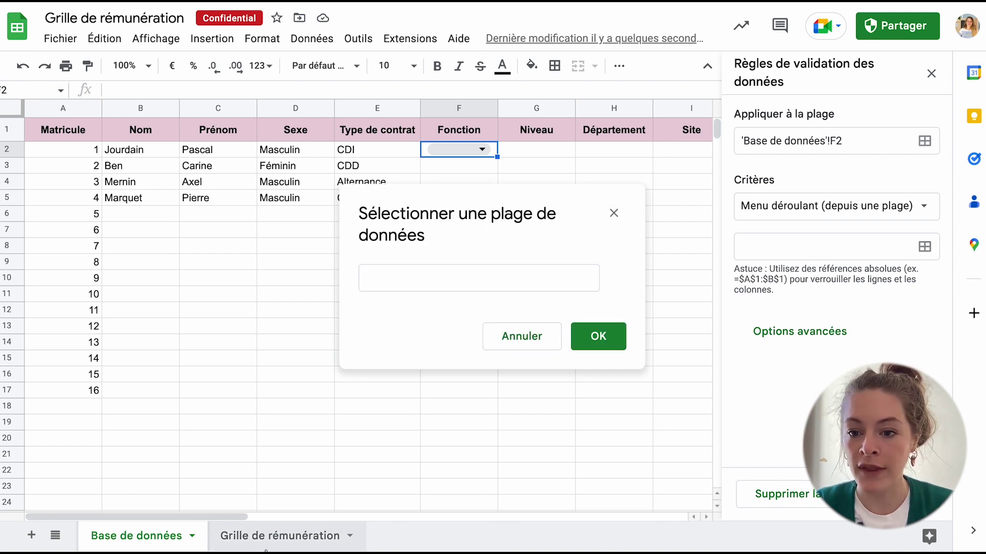
pyautogui.click(267, 542)
pyautogui.click(94, 155)
pyautogui.scroll(-13, 87, 272)
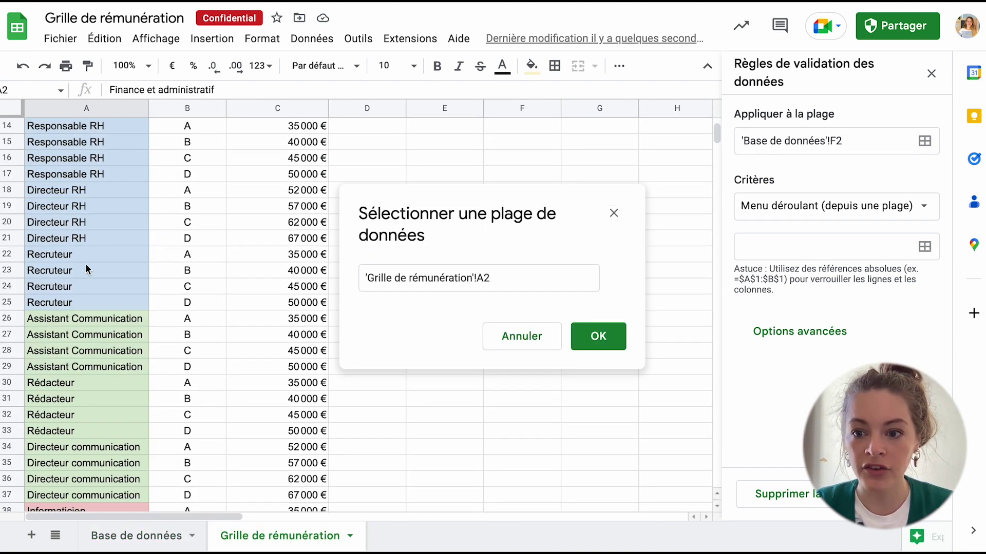
pyautogui.keyDown('shift'); pyautogui.click(100, 406); pyautogui.keyUp('shift')
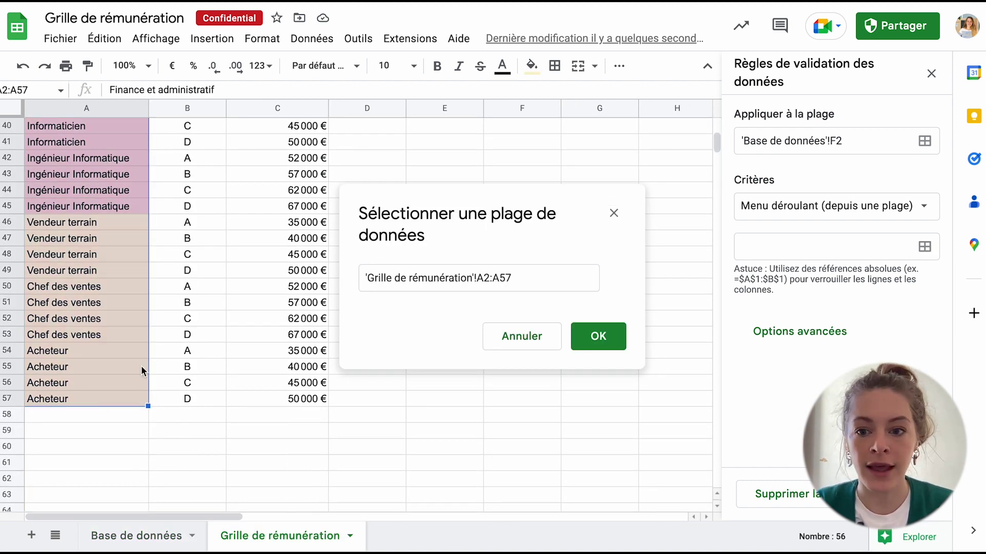
pyautogui.click(598, 337)
# - Color the dropdown options Finance et administratif and Directeur financier light yellow
pyautogui.scroll(11, 610, 346)
pyautogui.click(768, 281)
pyautogui.click(837, 334)
pyautogui.click(769, 320)
pyautogui.click(836, 374)
# - Color the HR dropdown options Chargé RH, Responsable RH, Directeur RH and Recruteur light blue
pyautogui.click(769, 360)
pyautogui.click(887, 209)
pyautogui.click(769, 400)
pyautogui.click(768, 440)
pyautogui.click(887, 290)
pyautogui.click(757, 346)
pyautogui.click(887, 194)
# - Color the dropdown options Assistant Communication, Rédacteur and Directeur communication light green
pyautogui.click(757, 387)
pyautogui.scroll(-7, 172, 385)
pyautogui.click(862, 233)
pyautogui.click(757, 426)
pyautogui.click(862, 276)
pyautogui.click(768, 349)
pyautogui.click(862, 403)
# - Color the dropdown options Informaticien and Ingénieur Informatique light red
pyautogui.click(768, 392)
pyautogui.click(786, 238)
pyautogui.click(769, 282)
pyautogui.click(786, 336)
# - Color the dropdown options Vendeur terrain, Chef des ventes and Acheteur light orange and save the validation rule
pyautogui.click(768, 320)
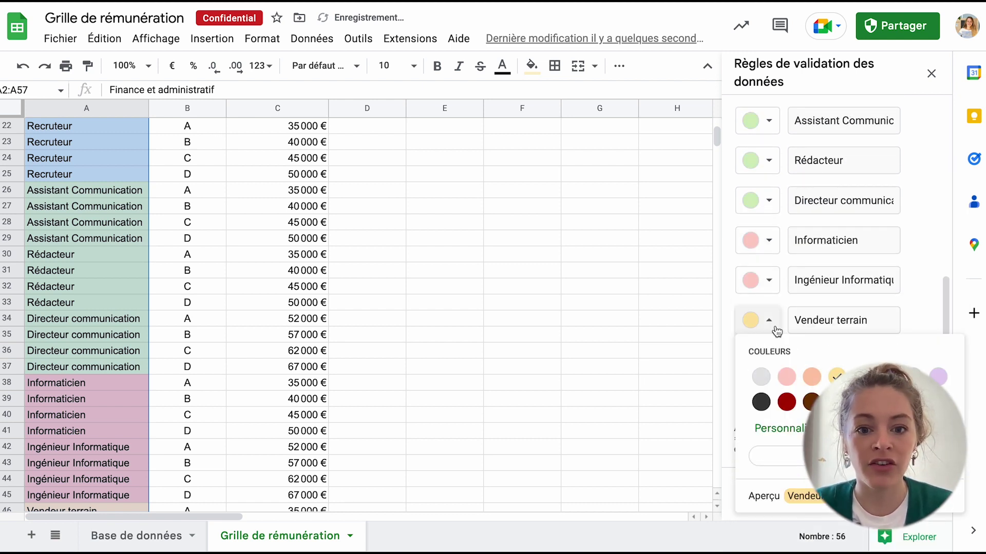
pyautogui.click(812, 377)
pyautogui.click(769, 360)
pyautogui.click(811, 209)
pyautogui.click(919, 495)
# - Extend the Fonction dropdown down to F17 and choose Vendeur terrain, Responsable RH, Recruteur and Informaticien in F2:F5
pyautogui.click(136, 536)
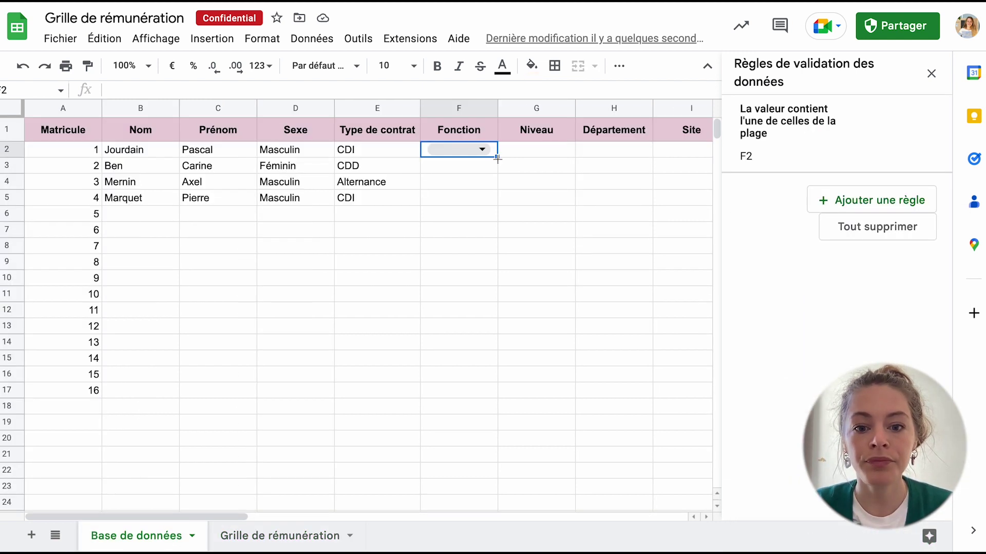
pyautogui.moveTo(481, 391); pyautogui.dragTo(481, 395)
pyautogui.click(481, 150)
pyautogui.click(463, 442)
pyautogui.click(481, 165)
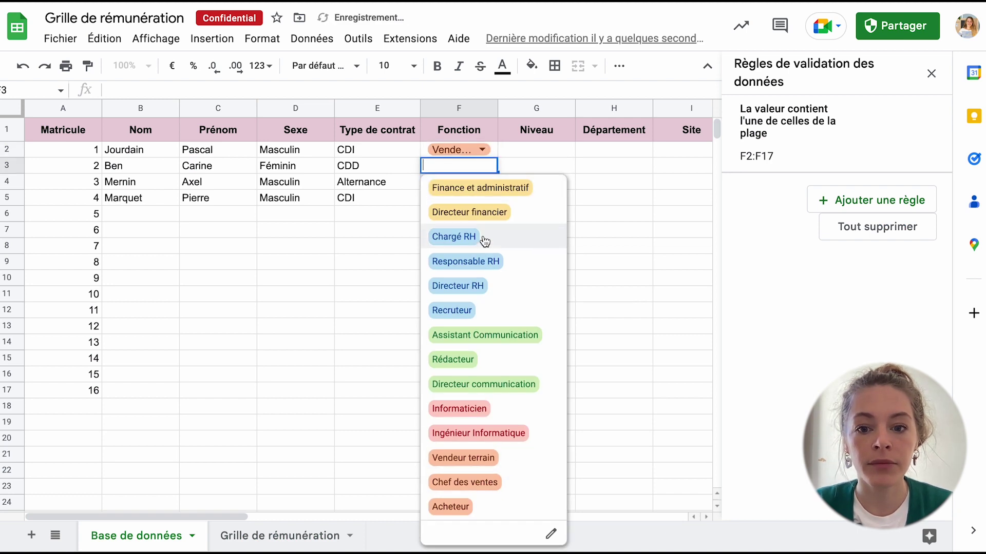
pyautogui.click(492, 262)
pyautogui.click(481, 182)
pyautogui.click(456, 327)
pyautogui.click(481, 198)
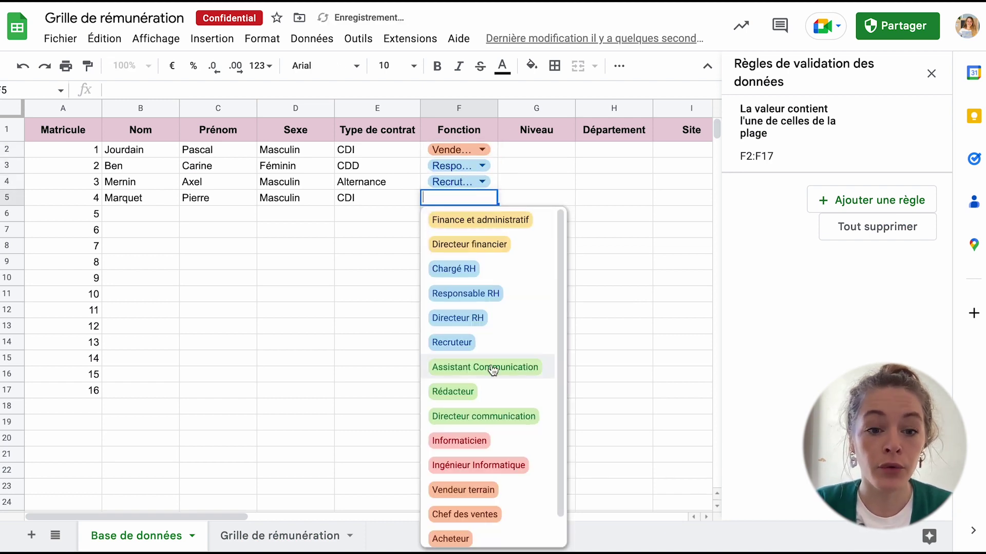
pyautogui.click(459, 440)
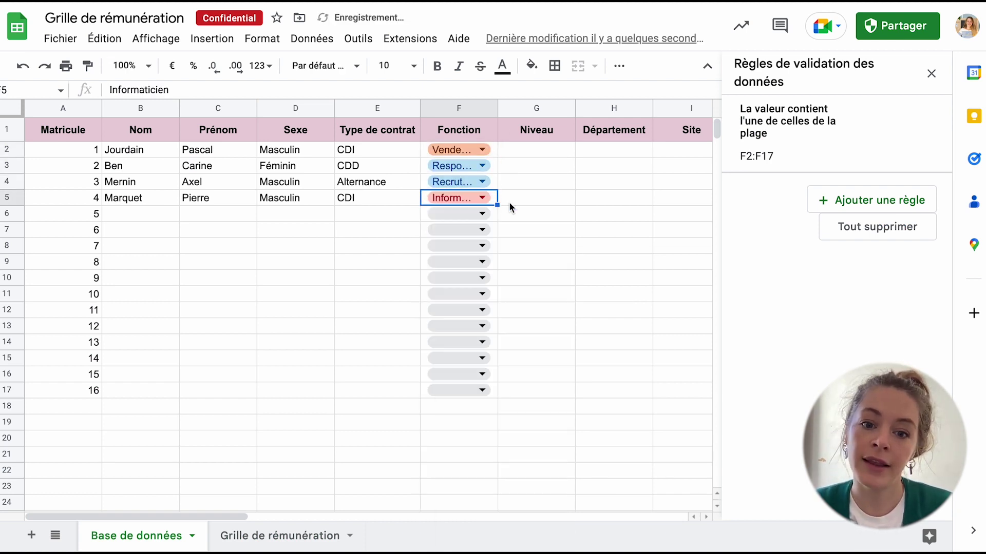
# - Enter the levels A, B, A and C for the four employees in the Niveau column, G2:G5
pyautogui.click(527, 151)
pyautogui.write('A')
pyautogui.press('Return')
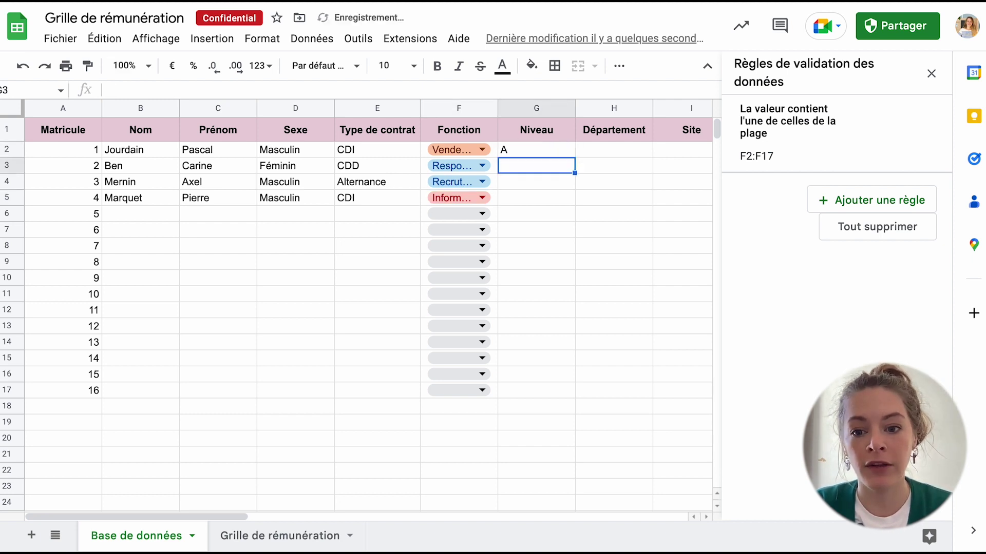
pyautogui.write('B')
pyautogui.press('Return')
pyautogui.write('A')
pyautogui.press('Return')
pyautogui.write('C')
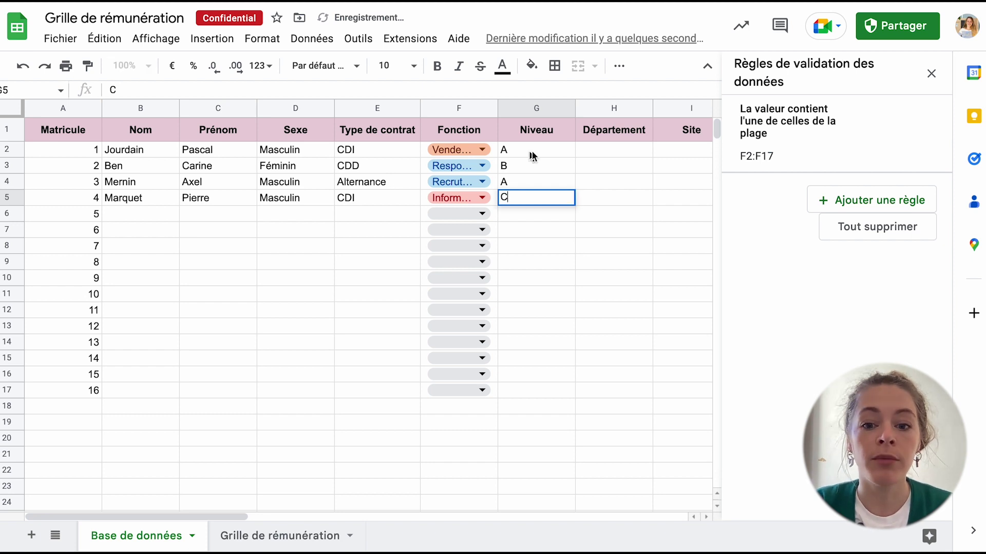
# - Enter the departments Ventes, RH, RH and IT in the Département column, H2:H5
pyautogui.click(602, 147)
pyautogui.write('Ventes')
pyautogui.press('Return')
pyautogui.write('RH')
pyautogui.press('Return')
pyautogui.write('RH')
pyautogui.press('Return')
pyautogui.write('IT')
pyautogui.press('Return')
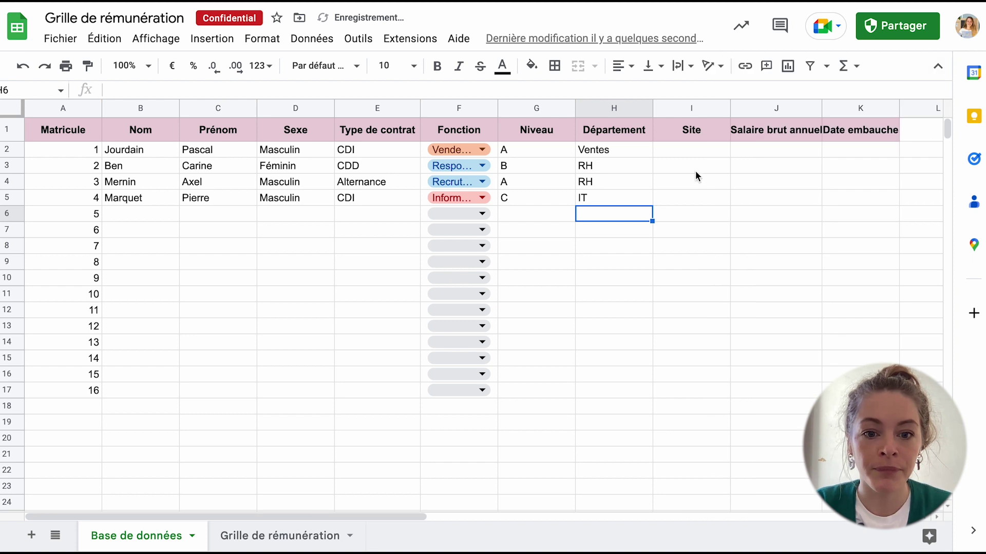
# - Enter the sites Paris, Rennes, Toulouse and Rennes in the Site column, I2:I5
pyautogui.click(692, 149)
pyautogui.write('Paris')
pyautogui.press('Return')
pyautogui.write('Rennes')
pyautogui.press('Return')
pyautogui.write('Toulouse')
pyautogui.press('Return')
pyautogui.write('Rennes')
pyautogui.press('Return')
# - Widen the Salaire brut annuel column and enter the hire date 05/04/2015 in K2
pyautogui.moveTo(821, 107); pyautogui.dragTo(840, 107)
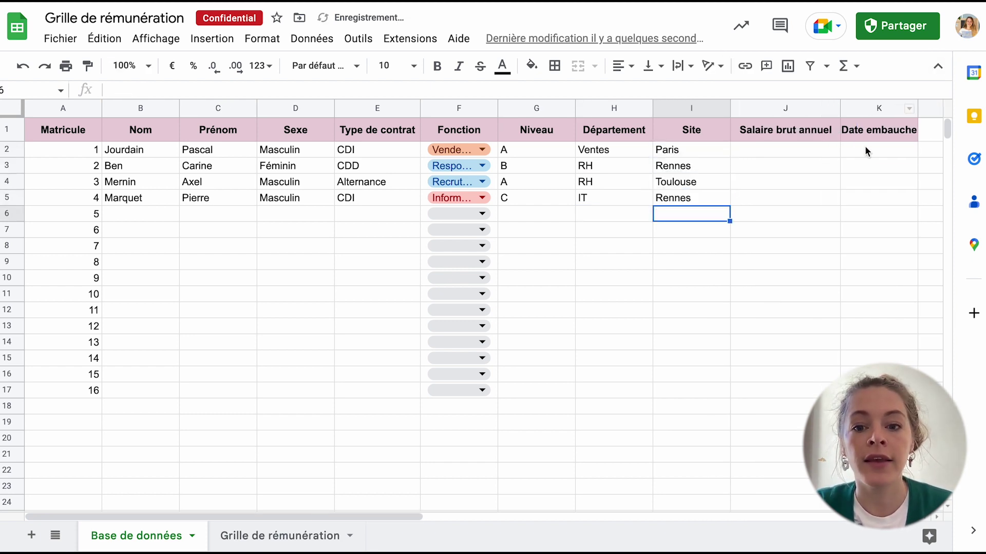
pyautogui.click(875, 152)
pyautogui.write('05/')
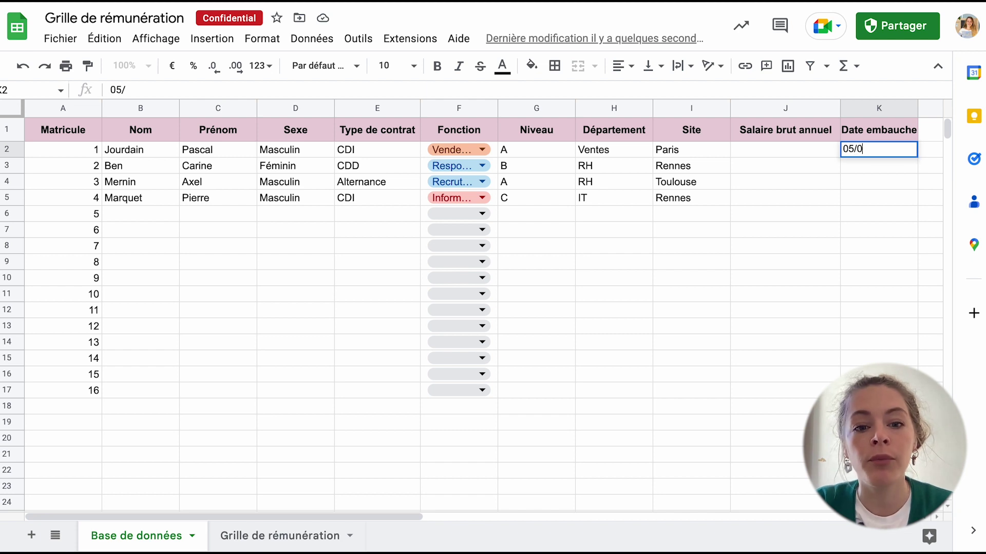
pyautogui.write('04/2015')
pyautogui.press('Return')
# - Fill the hire date from K2 down the Date embauche column to K18 as a daily series
pyautogui.click(900, 153)
pyautogui.moveTo(918, 156); pyautogui.dragTo(909, 406)
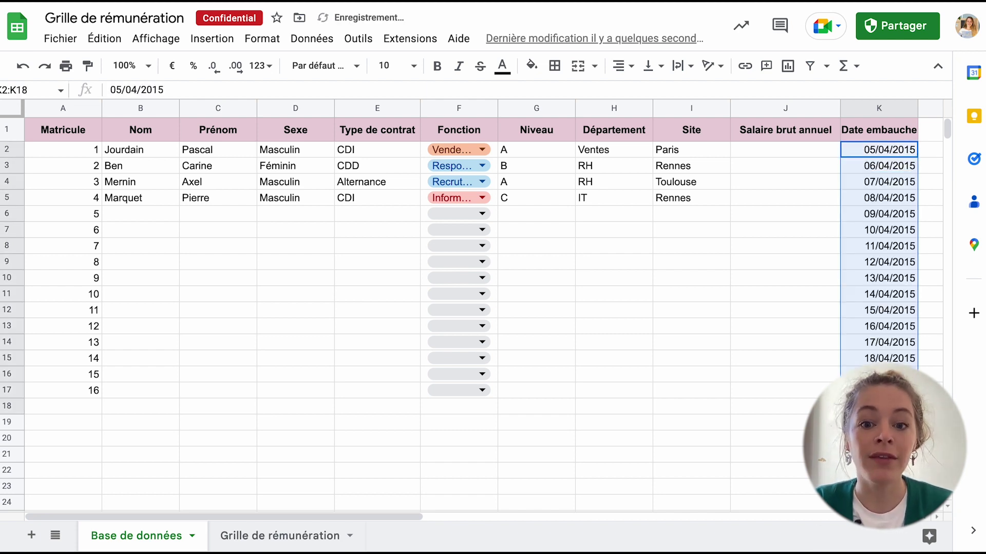
pyautogui.click(896, 205)
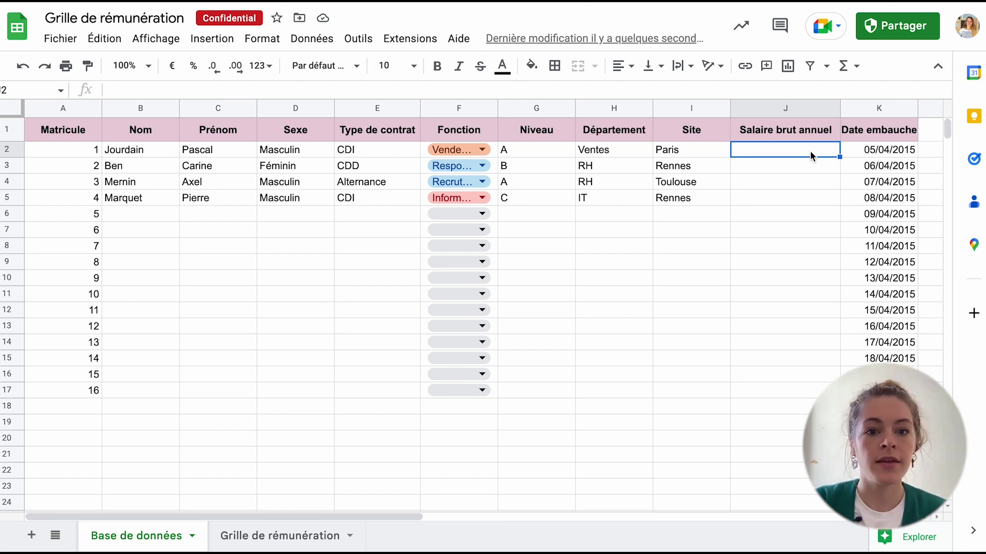
pyautogui.doubleClick(793, 149)
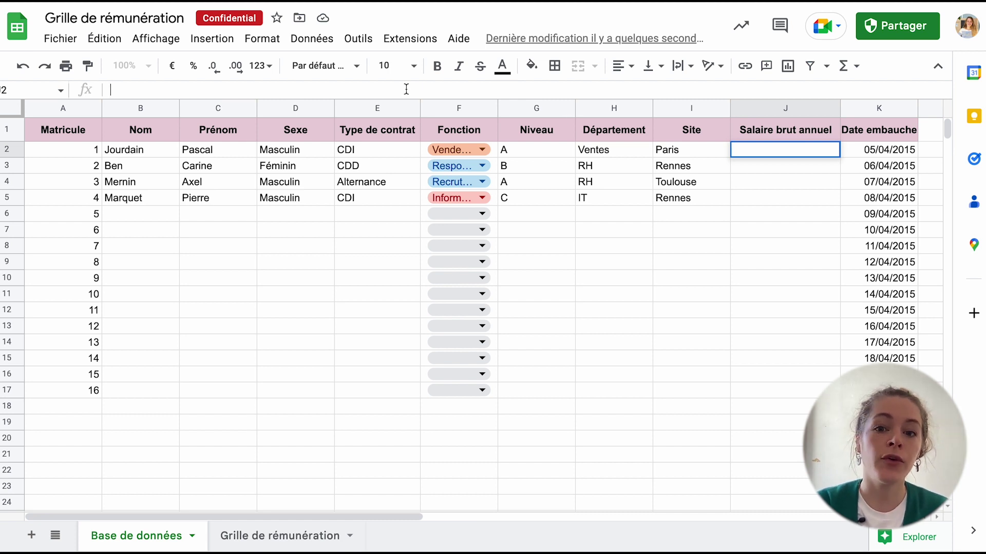
pyautogui.write('=')
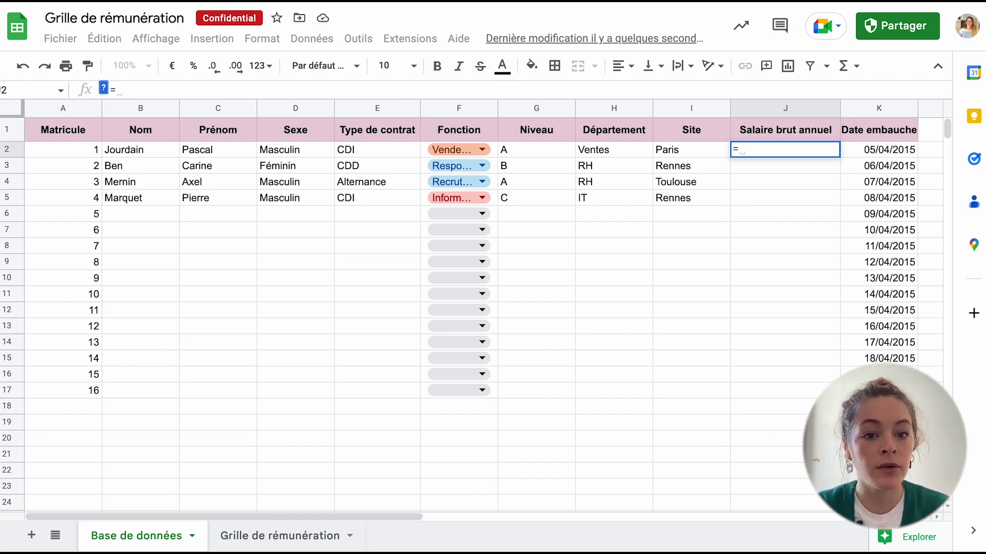
pyautogui.write('filter')
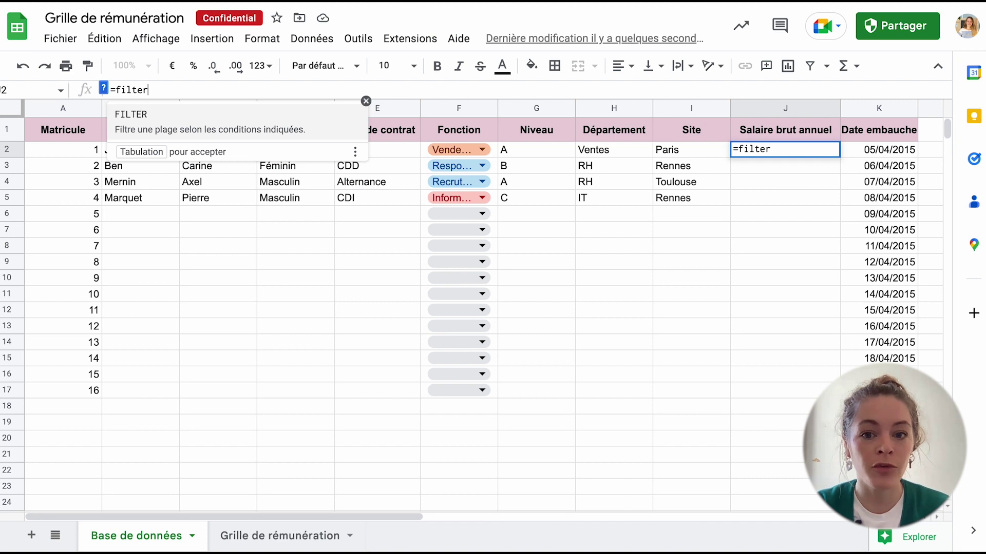
pyautogui.write('(')
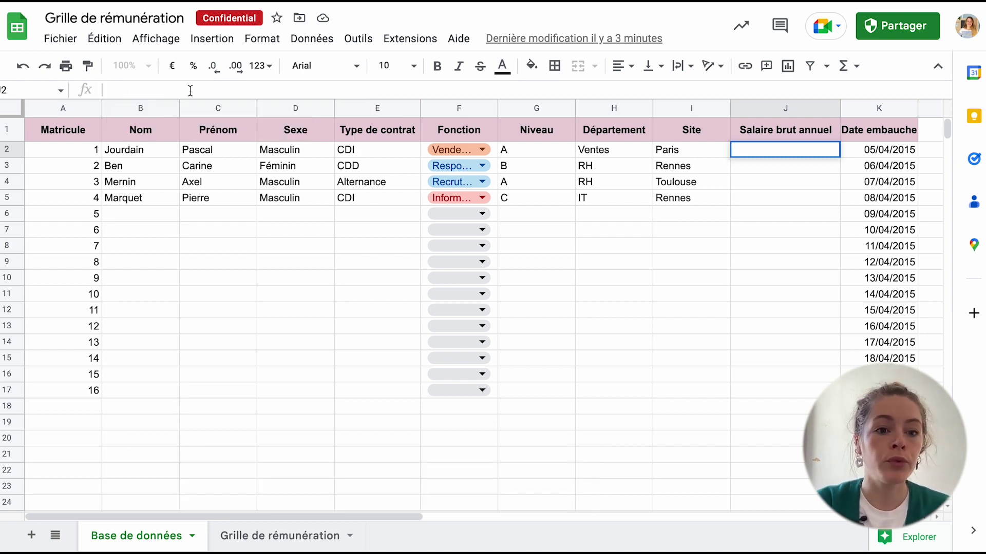
# - Start a FILTER formula in J2 with the salaries C2:C57 of the Grille de rémunération sheet as its range
pyautogui.write('=filter')
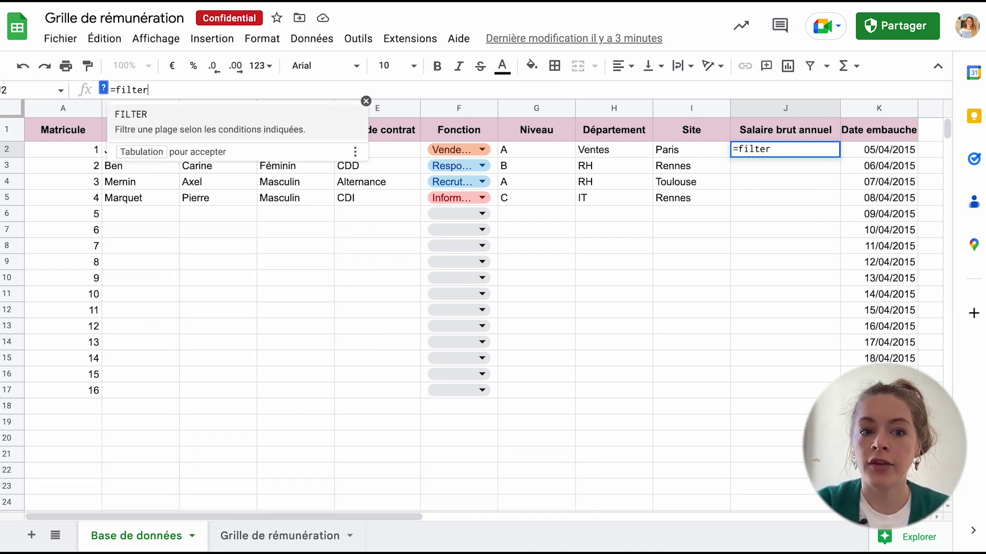
pyautogui.press('Tab')
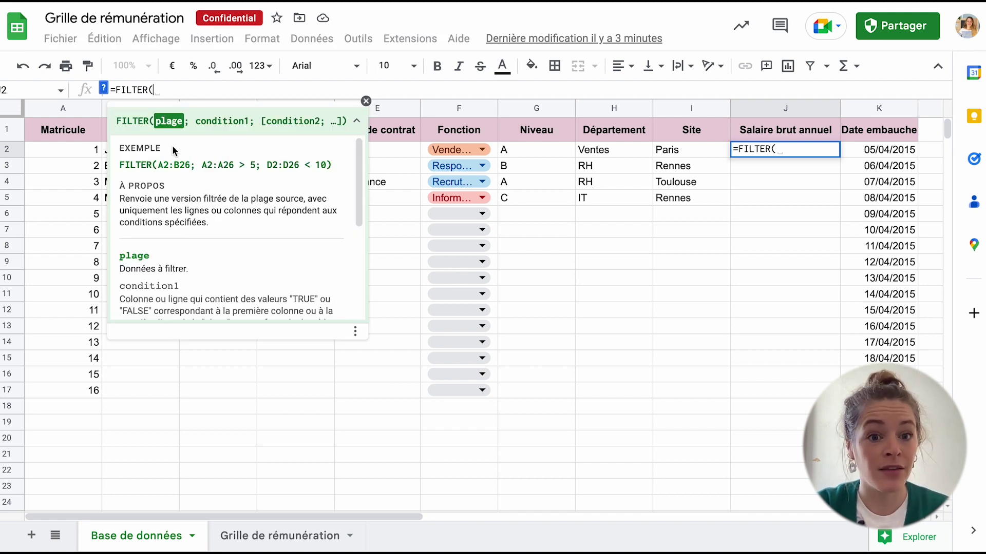
pyautogui.click(243, 536)
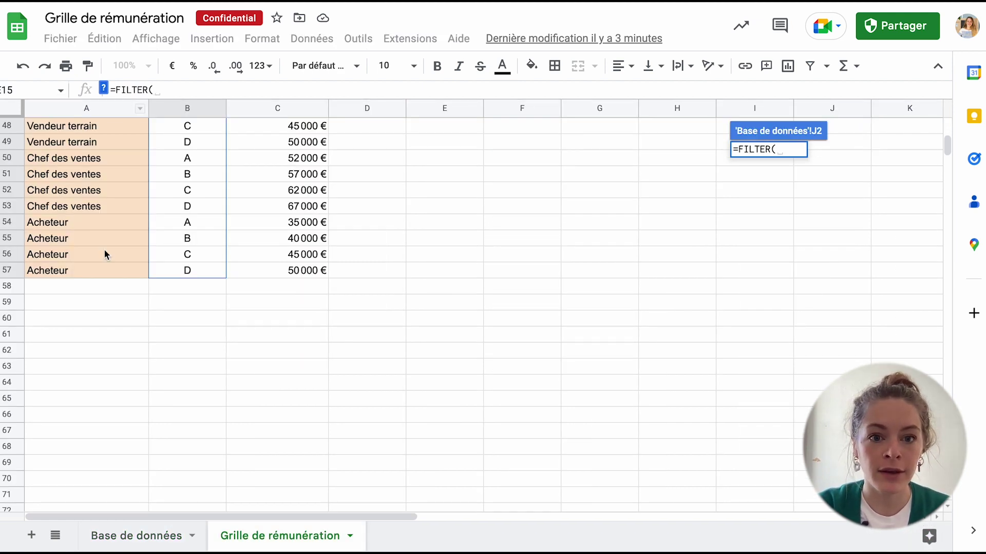
pyautogui.scroll(2, 128, 298)
pyautogui.scroll(12, 127, 297)
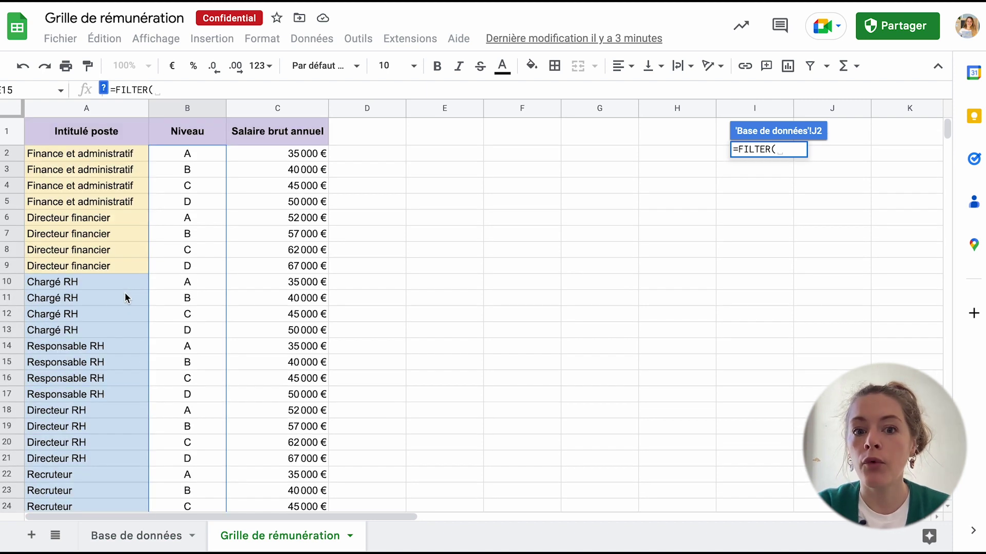
pyautogui.click(261, 153)
pyautogui.scroll(-20, 262, 152)
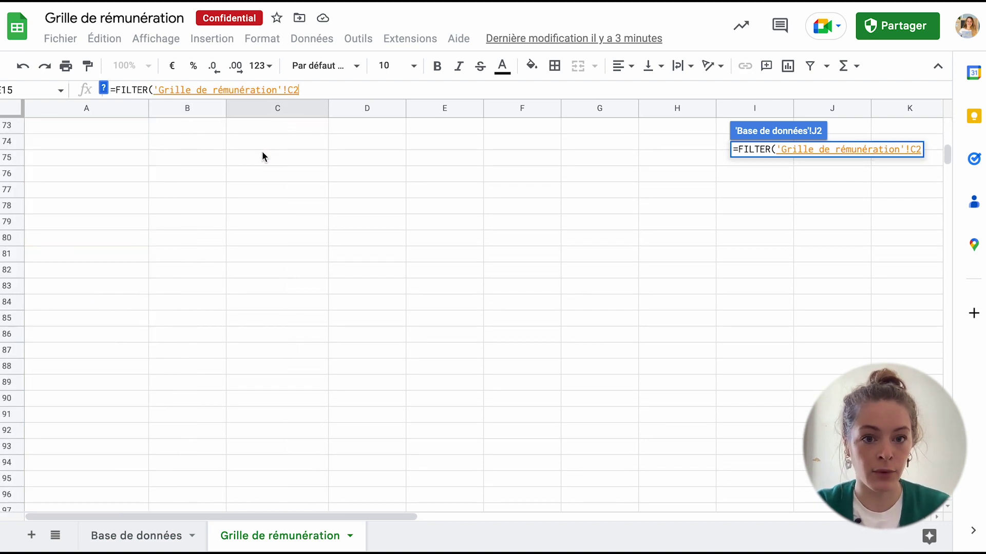
pyautogui.scroll(7, 266, 220)
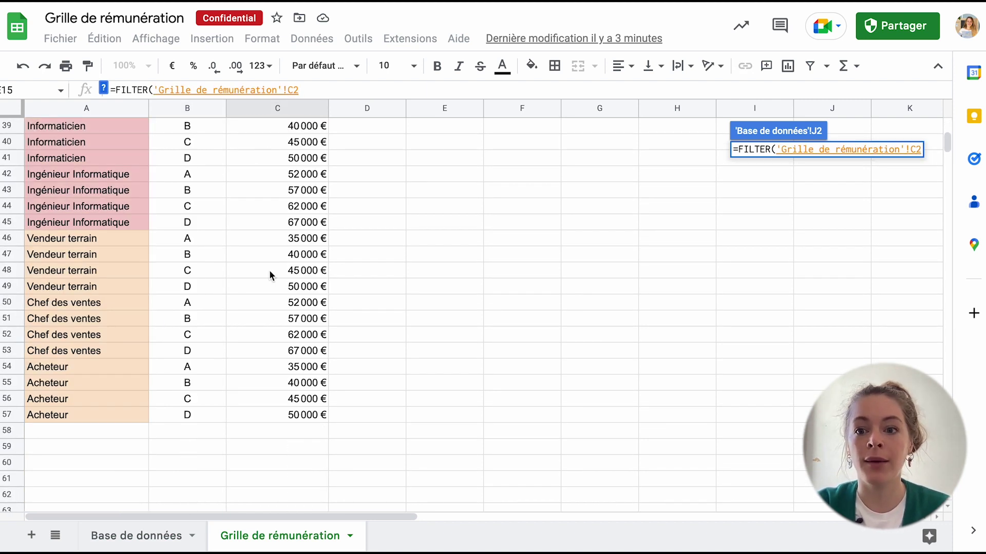
pyautogui.keyDown('shift'); pyautogui.click(306, 414); pyautogui.keyUp('shift')
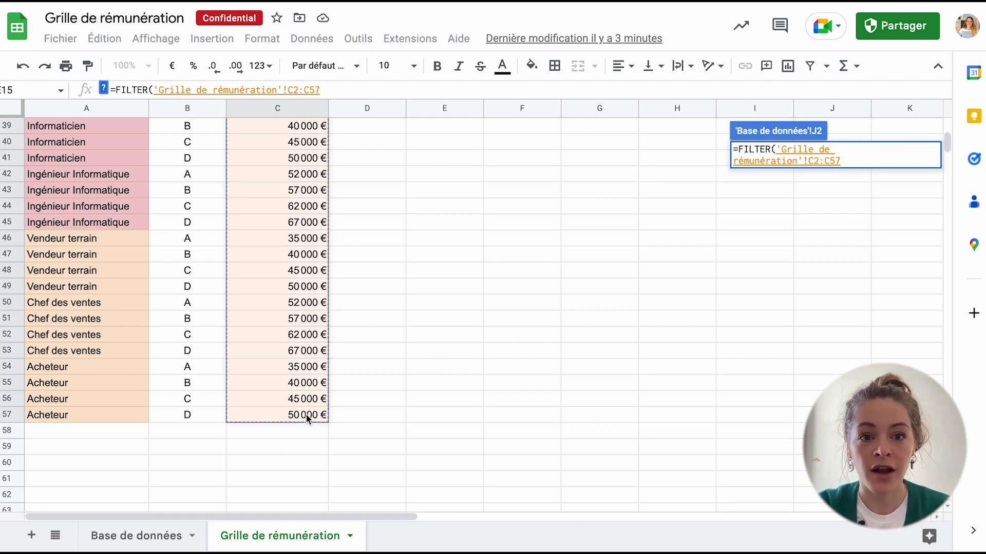
pyautogui.write(';')
# - Add the first FILTER condition, matching the function in F2 to the job titles A2:A57 of Grille de rémunération
pyautogui.click(136, 535)
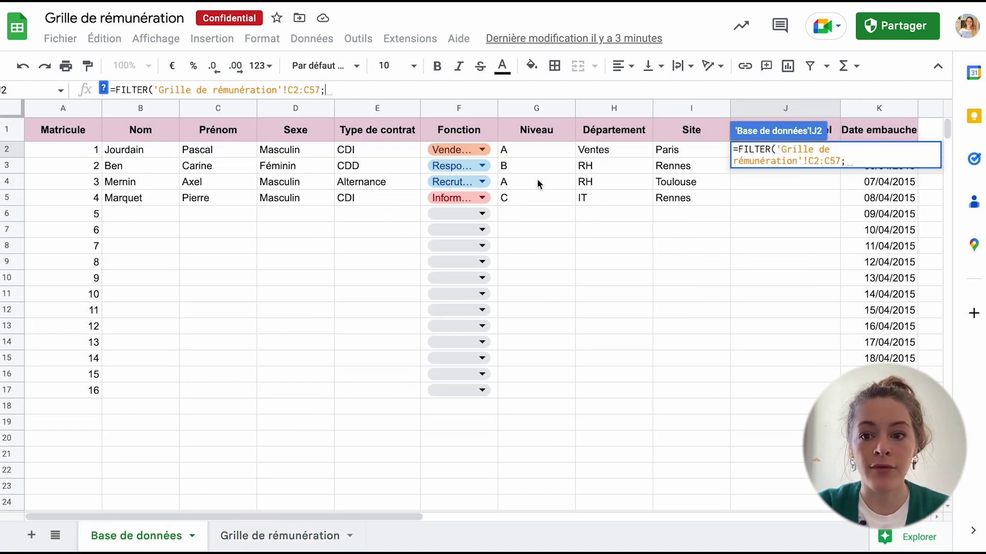
pyautogui.click(496, 149)
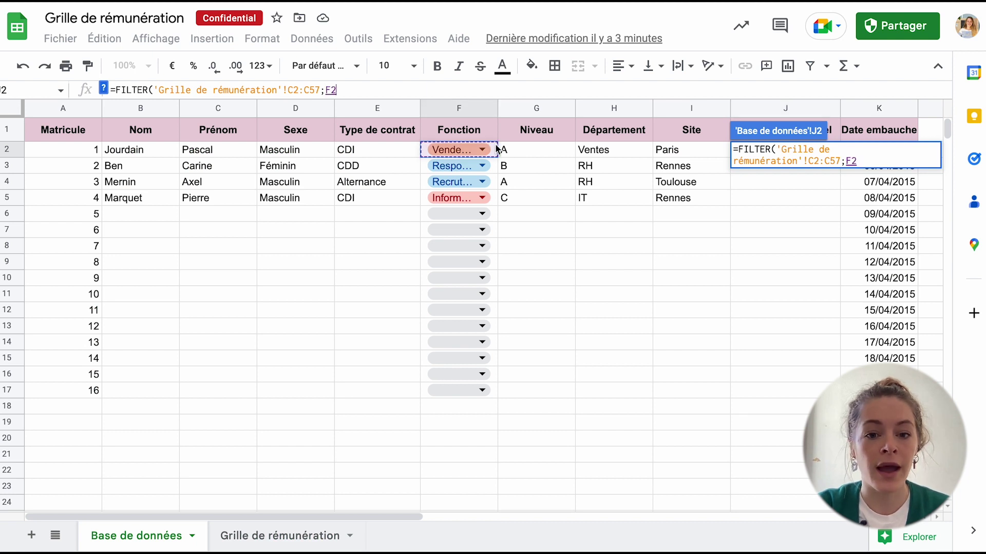
pyautogui.write('=')
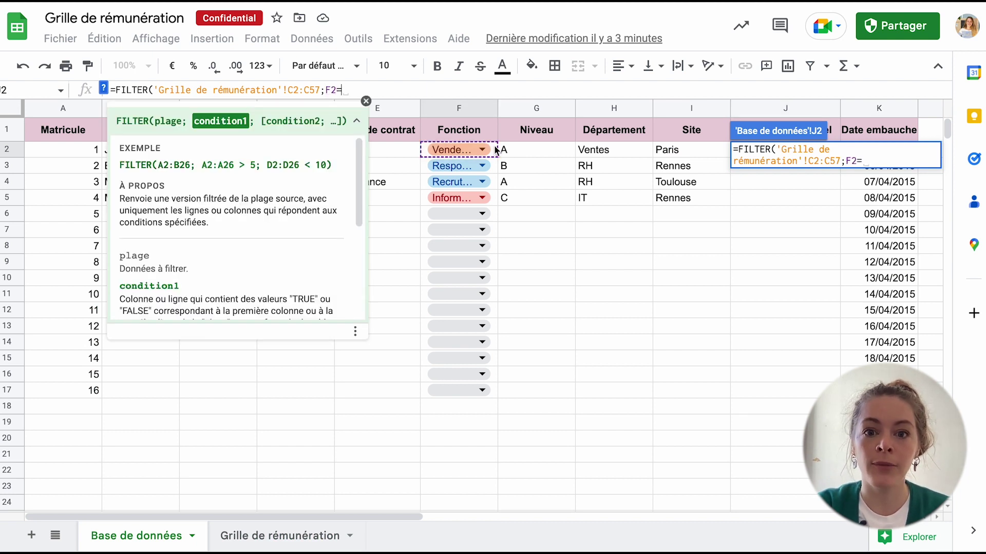
pyautogui.click(270, 537)
pyautogui.scroll(1, 147, 306)
pyautogui.scroll(10, 147, 305)
pyautogui.click(143, 157)
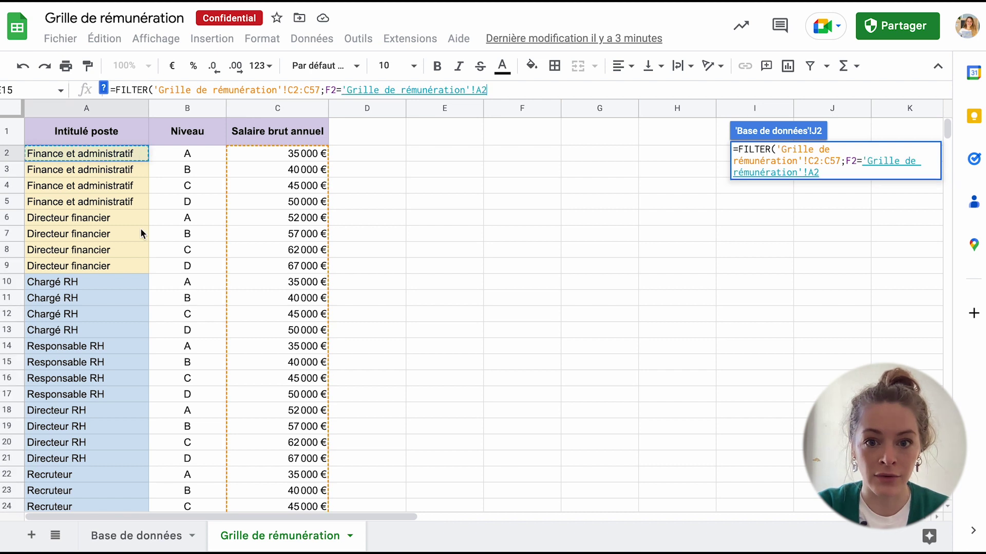
pyautogui.scroll(-10, 143, 234)
pyautogui.keyDown('shift'); pyautogui.click(105, 416); pyautogui.keyUp('shift')
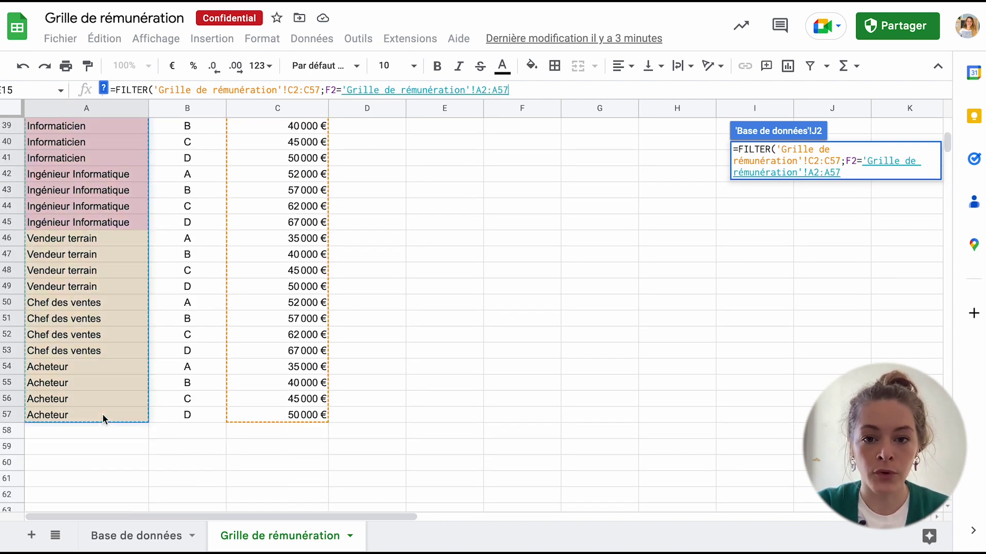
pyautogui.write(';')
# - Add the second condition, matching the level in G2 to B2:B57 of Grille de rémunération, and complete the formula
pyautogui.click(136, 536)
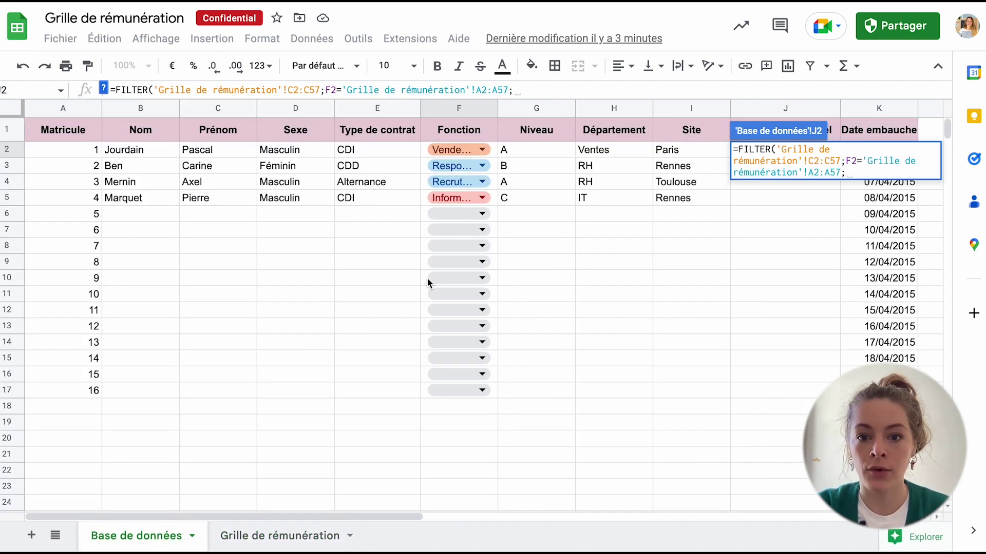
pyautogui.click(553, 150)
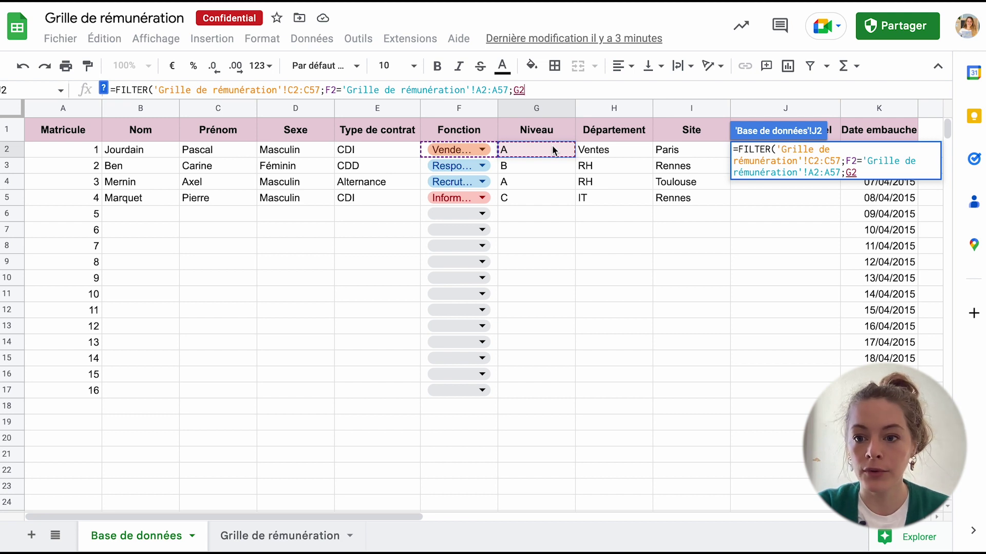
pyautogui.write('=')
pyautogui.click(280, 536)
pyautogui.scroll(12, 211, 218)
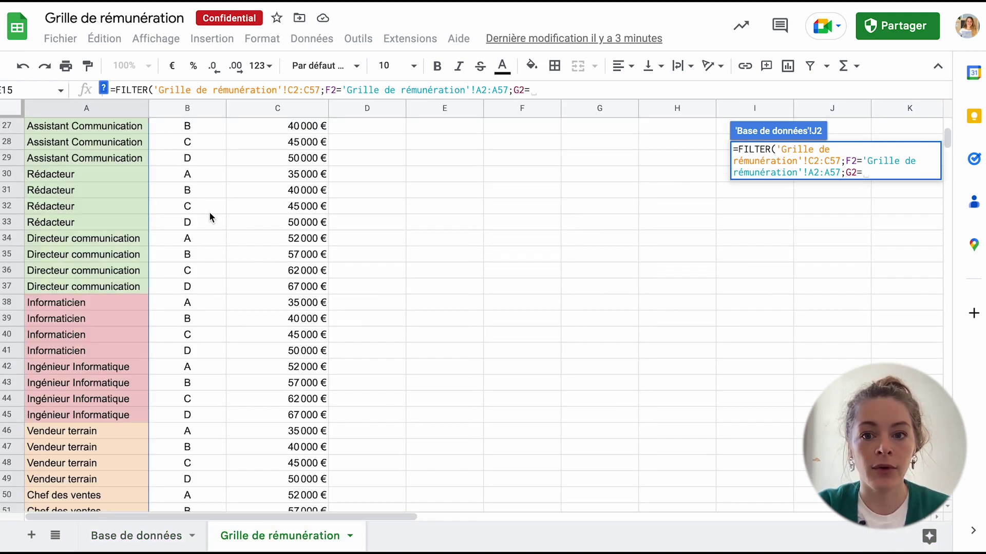
pyautogui.click(200, 154)
pyautogui.scroll(-15, 203, 220)
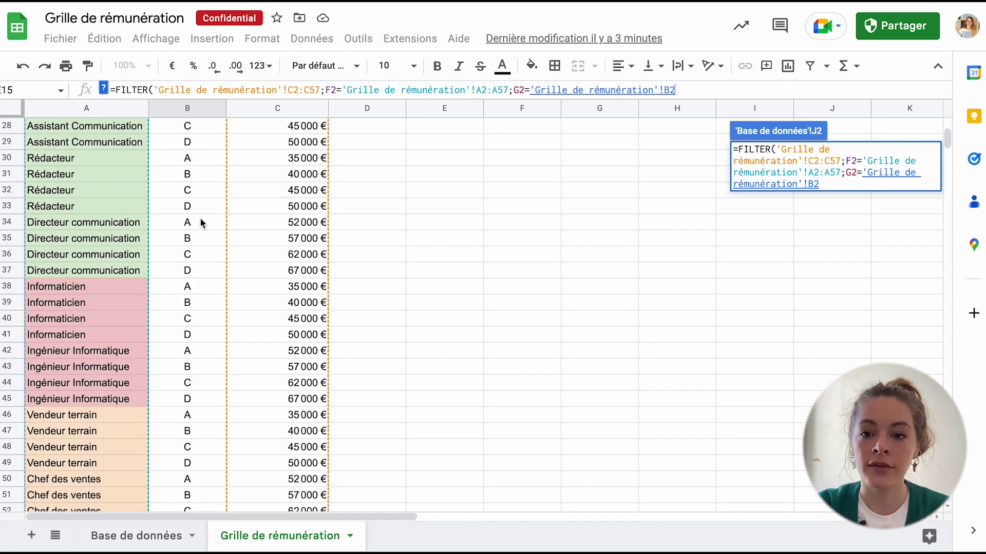
pyautogui.keyDown('shift'); pyautogui.click(211, 271); pyautogui.keyUp('shift')
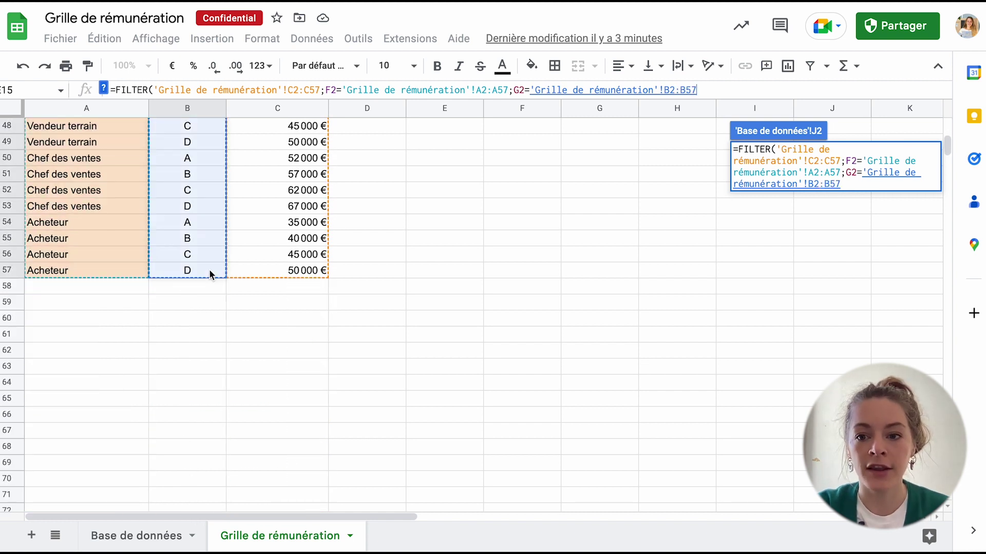
pyautogui.write(')')
pyautogui.press('Return')
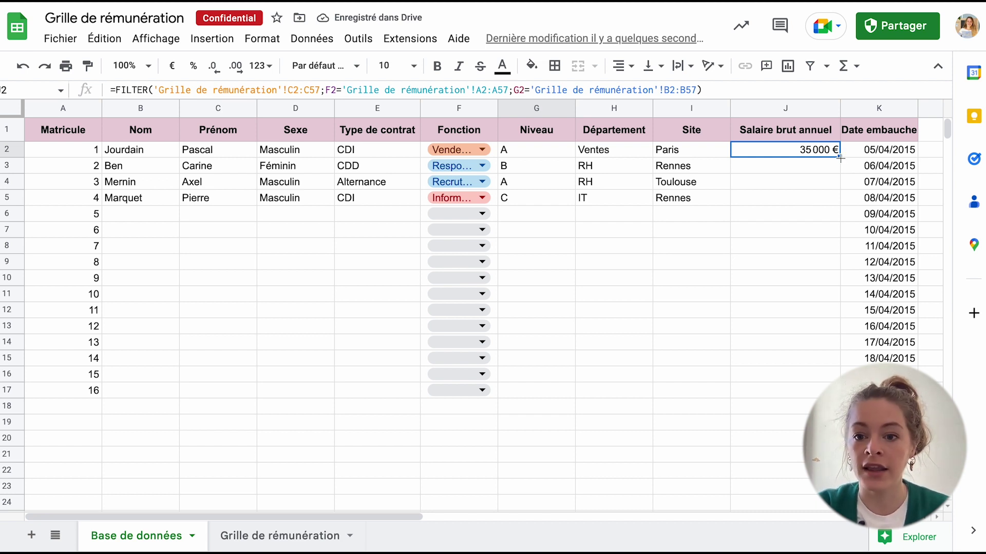
# - Copy the FILTER formula from J2 down the Salaire brut annuel column to J18
pyautogui.moveTo(840, 158); pyautogui.dragTo(817, 169)
pyautogui.click(816, 171)
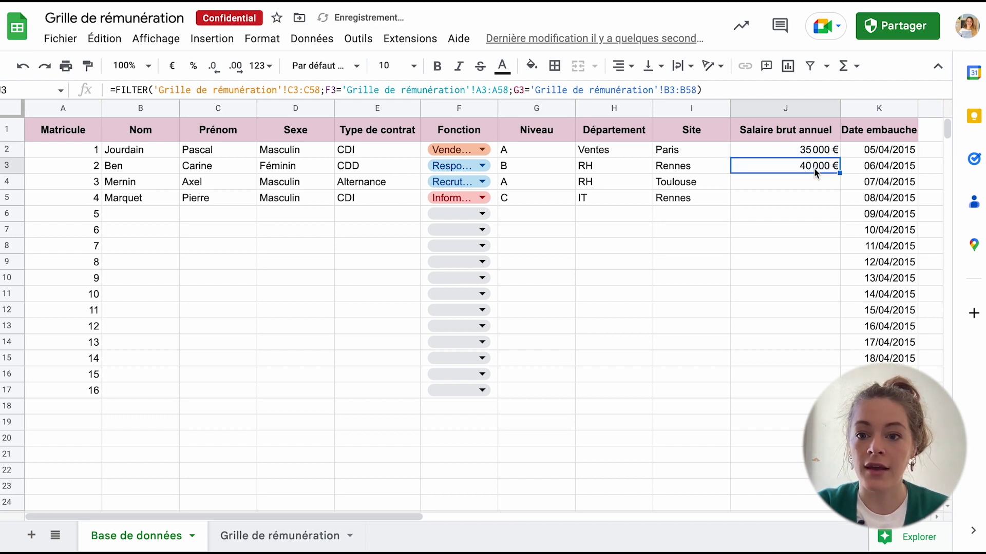
pyautogui.moveTo(837, 173); pyautogui.dragTo(838, 408)
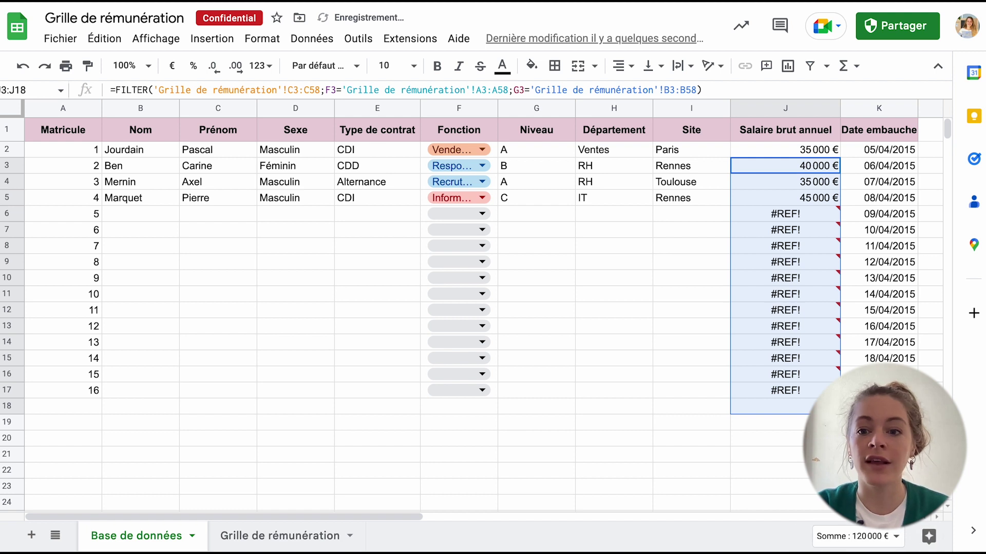
pyautogui.click(823, 200)
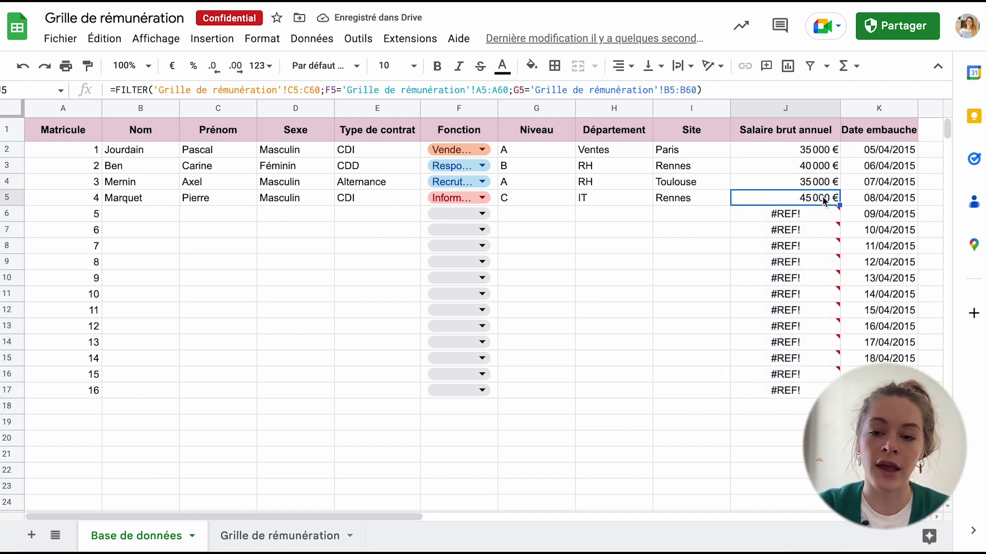
# - Enter the fifth employee's last name, first name and the sex Féminin in B6:D6
pyautogui.click(138, 221)
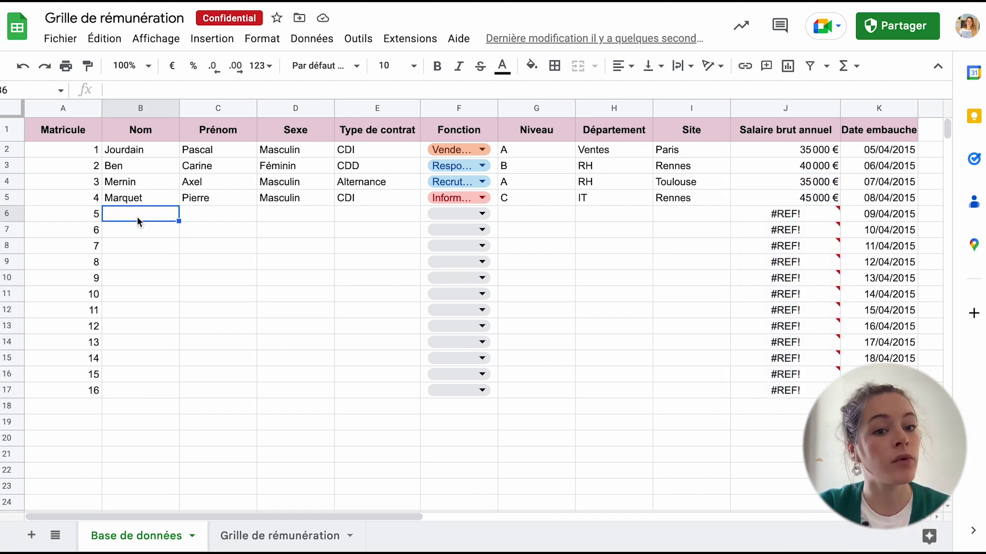
pyautogui.write('Gilbert')
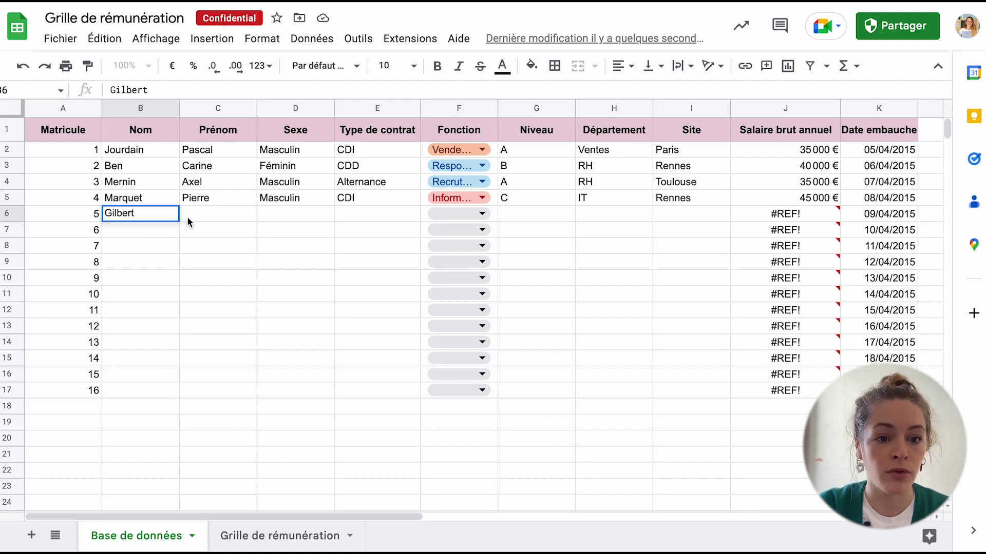
pyautogui.click(187, 219)
pyautogui.write('Laure')
pyautogui.click(295, 214)
pyautogui.write('Féminin')
pyautogui.press('Return')
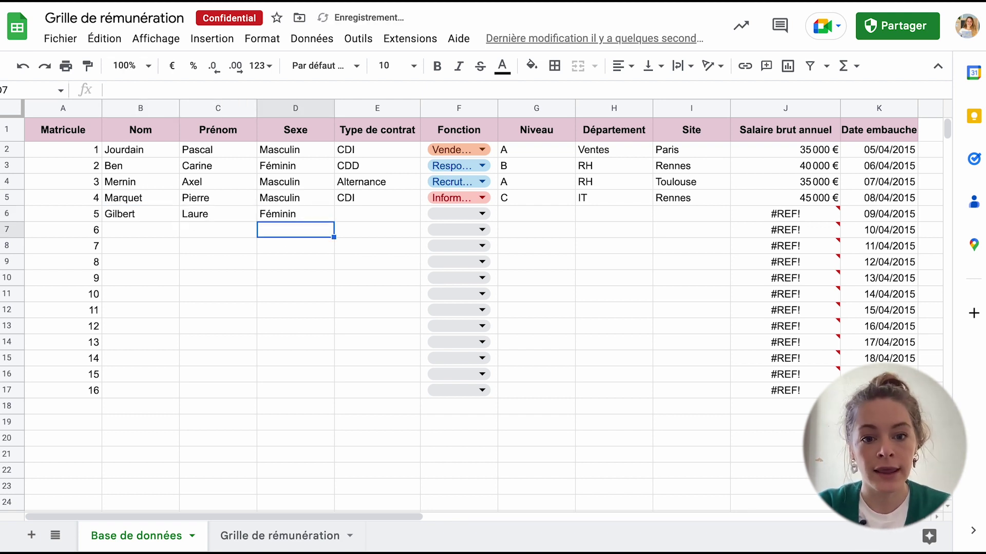
# - Set the fifth employee's contract type to CDI and function to Directeur communication in E6:F6
pyautogui.click(377, 214)
pyautogui.write('CDI')
pyautogui.click(482, 213)
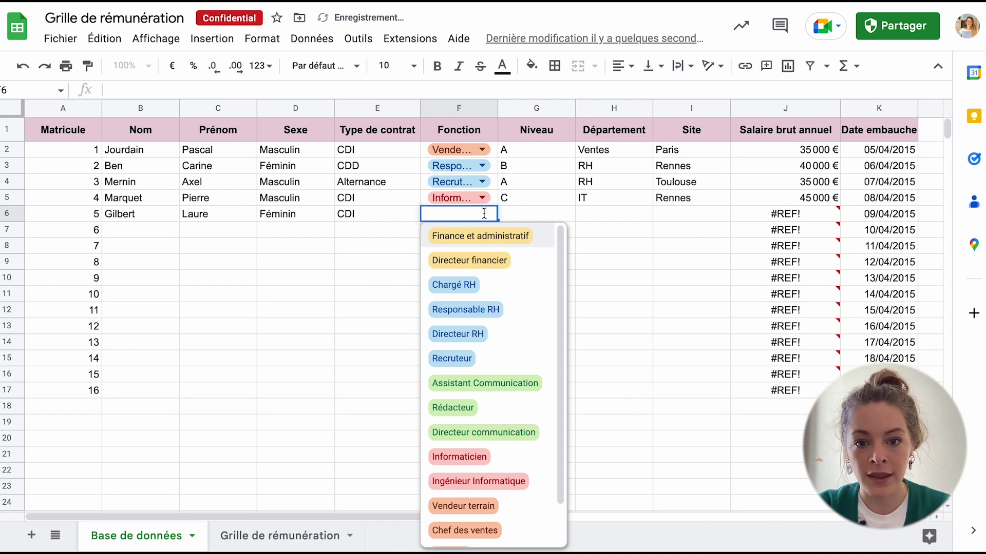
pyautogui.click(516, 434)
# - Enter the level C and the department Marketing for the fifth employee in G6:H6
pyautogui.click(549, 217)
pyautogui.write('C')
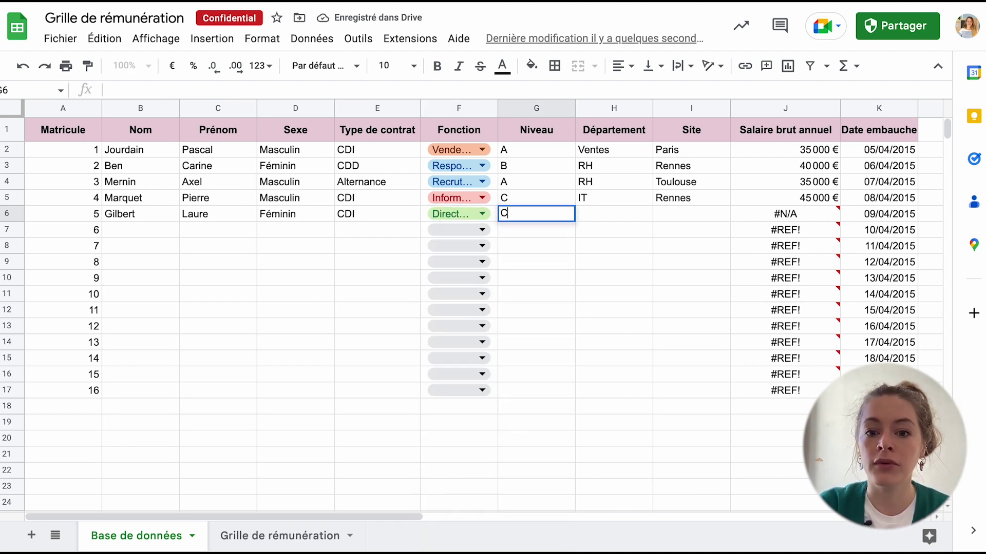
pyautogui.click(620, 218)
pyautogui.write('Marketing')
pyautogui.press('Return')
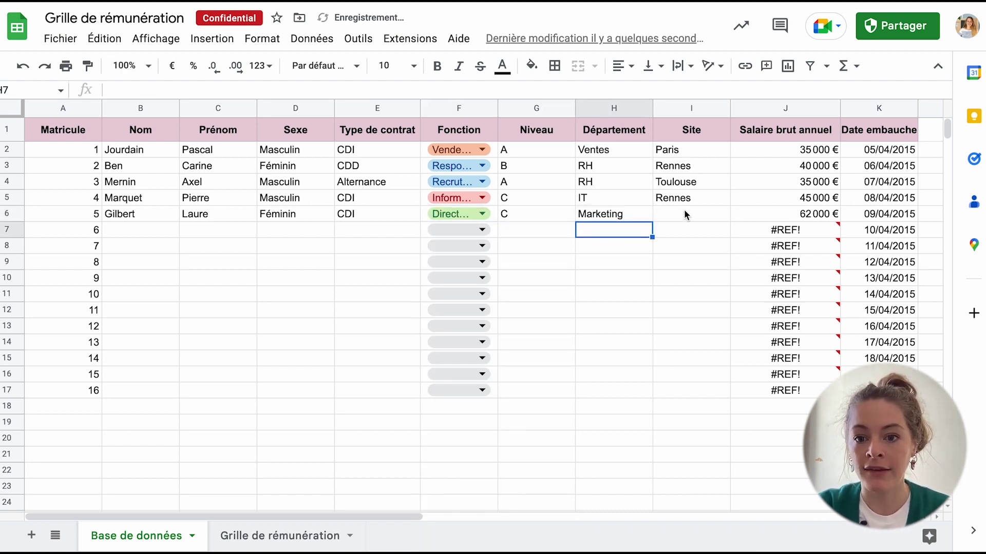
# - Enter the site Rennes for the fifth employee in I6 and select that employee's gross annual salary cell
pyautogui.click(686, 215)
pyautogui.write('r')
pyautogui.press('Return')
pyautogui.click(808, 213)
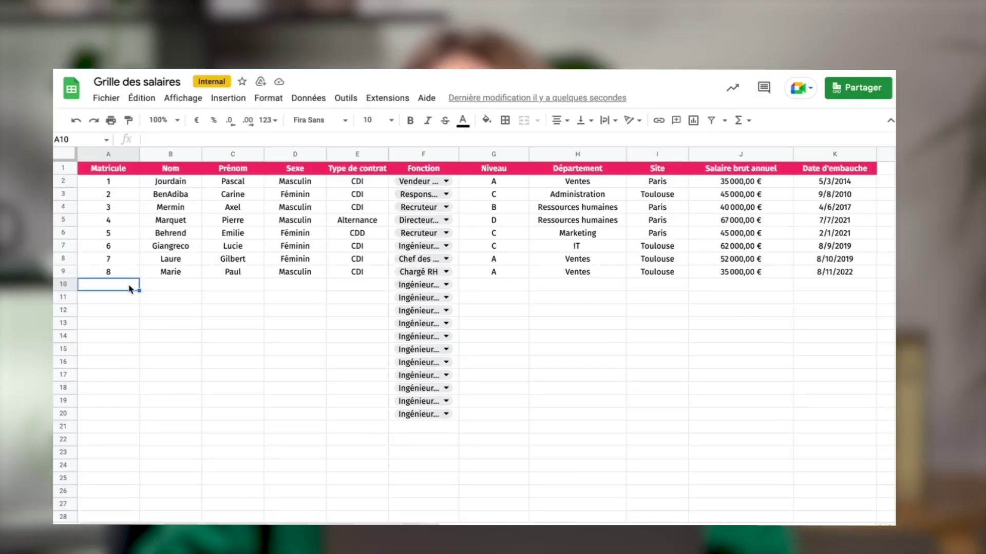
# - In the Grille des salaires file, enter Matricule 9, the employee's last name, first name and the sex Masculin in A10:D10
pyautogui.write('9')
pyautogui.press('Return')
pyautogui.click(183, 290)
pyautogui.write('Jean')
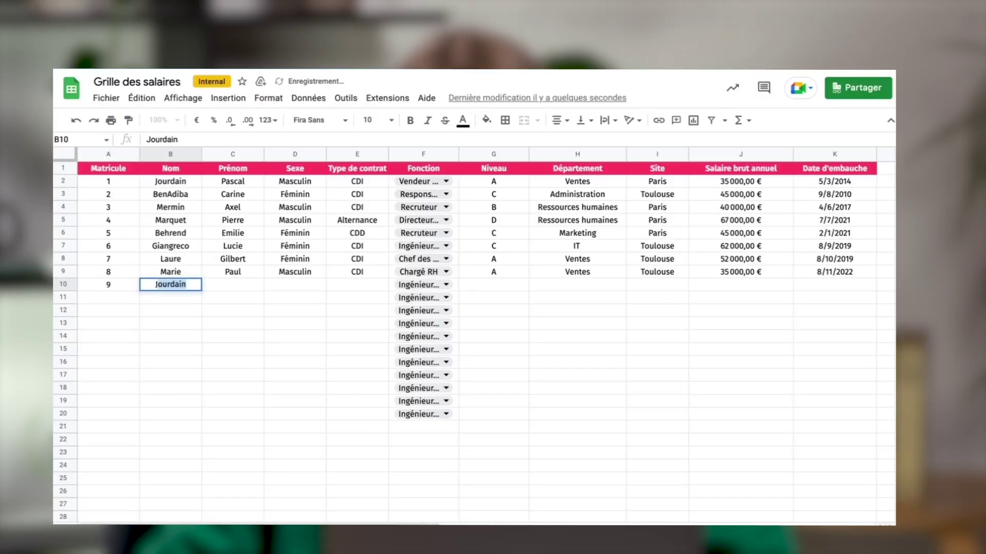
pyautogui.click(241, 290)
pyautogui.write('Pierre')
pyautogui.click(305, 290)
pyautogui.write('Masculin')
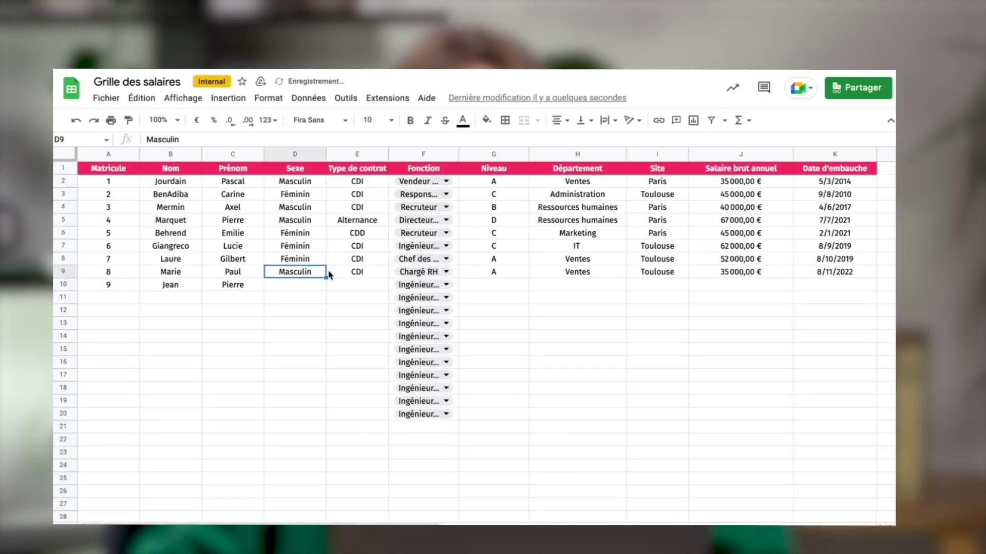
# - Set employee 9's contract type to CDI, function to Informaticien and level to B in E10:G10
pyautogui.click(336, 285)
pyautogui.write('CDI')
pyautogui.click(451, 285)
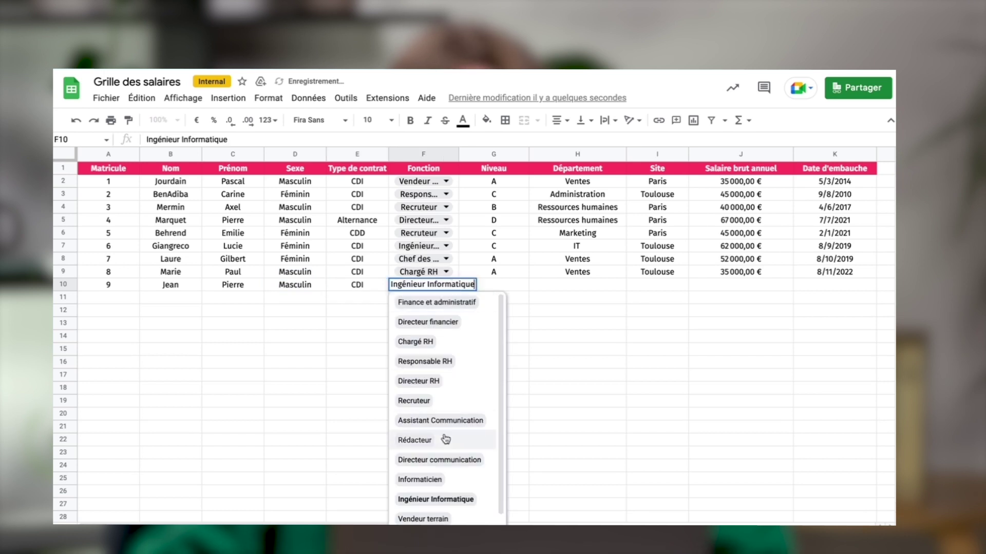
pyautogui.click(440, 479)
pyautogui.click(496, 286)
pyautogui.write('B')
# - Copy the department IT from H7 into H10 and the site Toulouse from I9 into I10
pyautogui.click(589, 280)
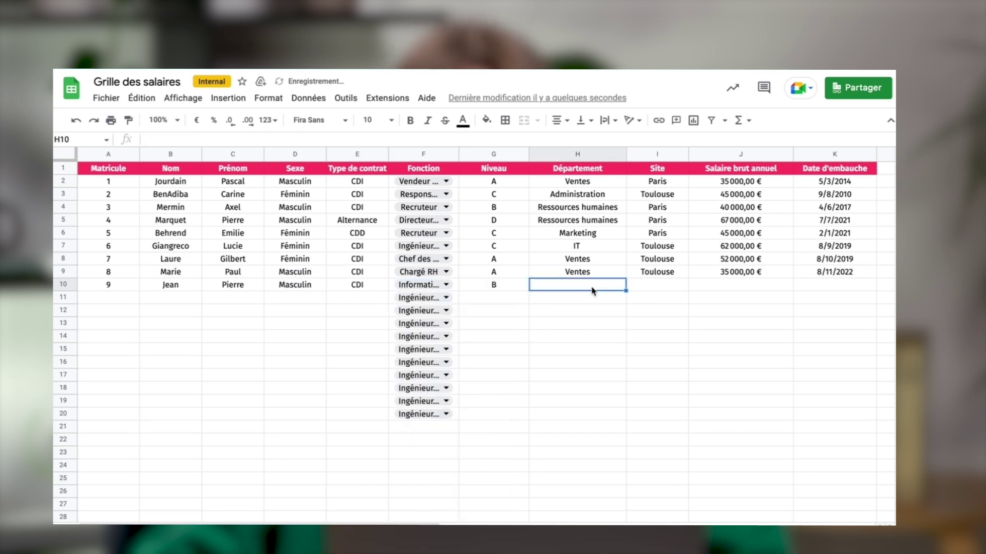
pyautogui.click(576, 247)
pyautogui.hotkey('ctrl', 'c')
pyautogui.click(601, 285)
pyautogui.hotkey('ctrl', 'v')
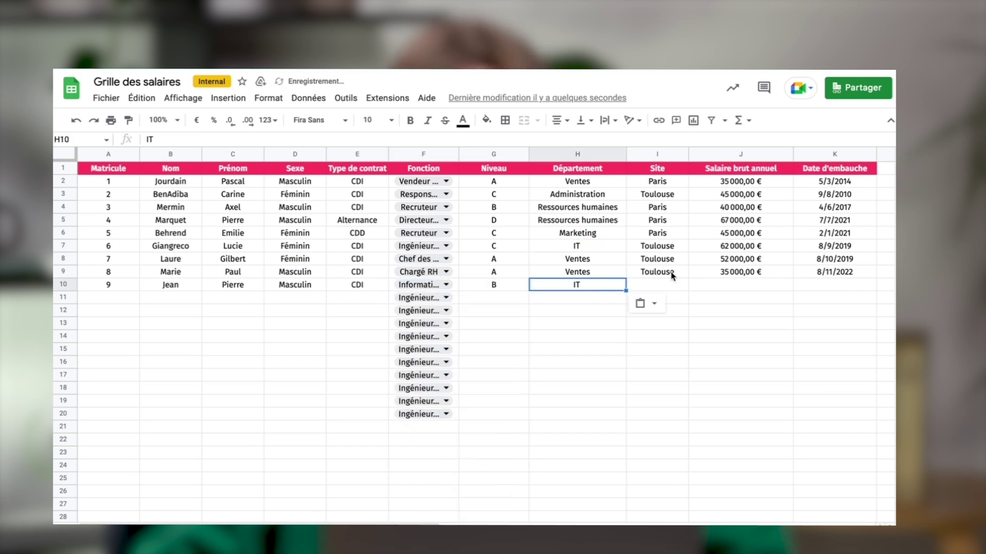
pyautogui.click(660, 272)
pyautogui.hotkey('ctrl', 'c')
pyautogui.click(662, 285)
pyautogui.hotkey('ctrl', 'v')
# - Extend the Salaire brut annuel formula and the Date d'embauche from row 9 down to row 10
pyautogui.click(764, 272)
pyautogui.moveTo(792, 278); pyautogui.dragTo(791, 289)
pyautogui.click(868, 272)
pyautogui.moveTo(876, 277); pyautogui.dragTo(872, 291)
pyautogui.click(869, 303)
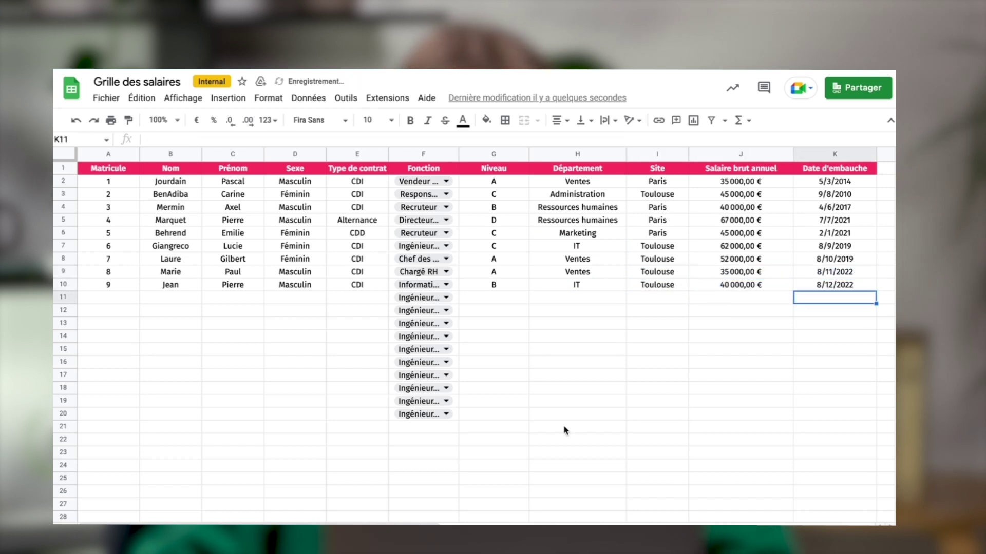
# - In the salary grid, set the gross annual salary for Finance et administratif level D in C5 to 60 500 €
pyautogui.click(274, 531)
pyautogui.scroll(5, 369, 348)
pyautogui.click(366, 255)
pyautogui.write('60 500')
pyautogui.press('Return')
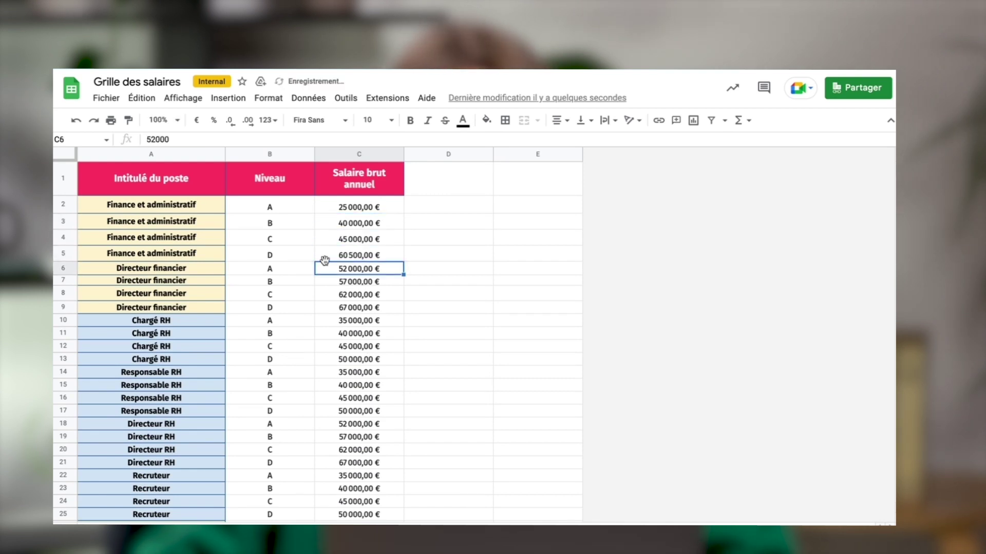